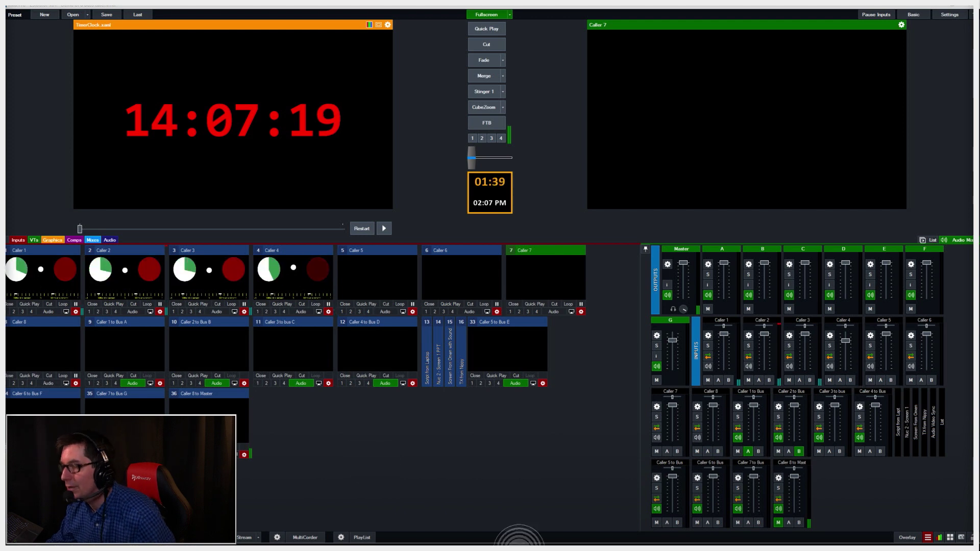
Check which bus is set as the return audio source for Callers 1 to 4
{"action": "left_click", "coordinate": [145, 272]}
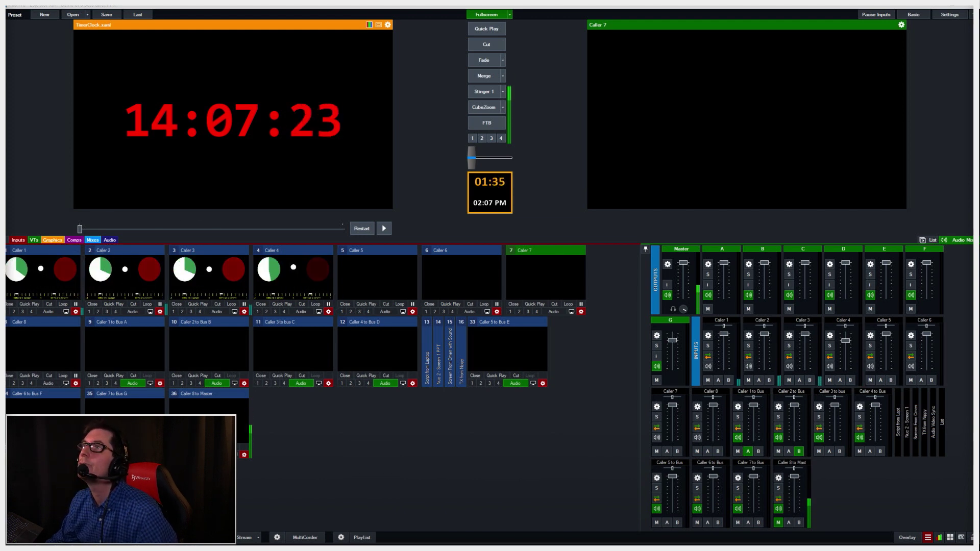
{"action": "right_click", "coordinate": [29, 266]}
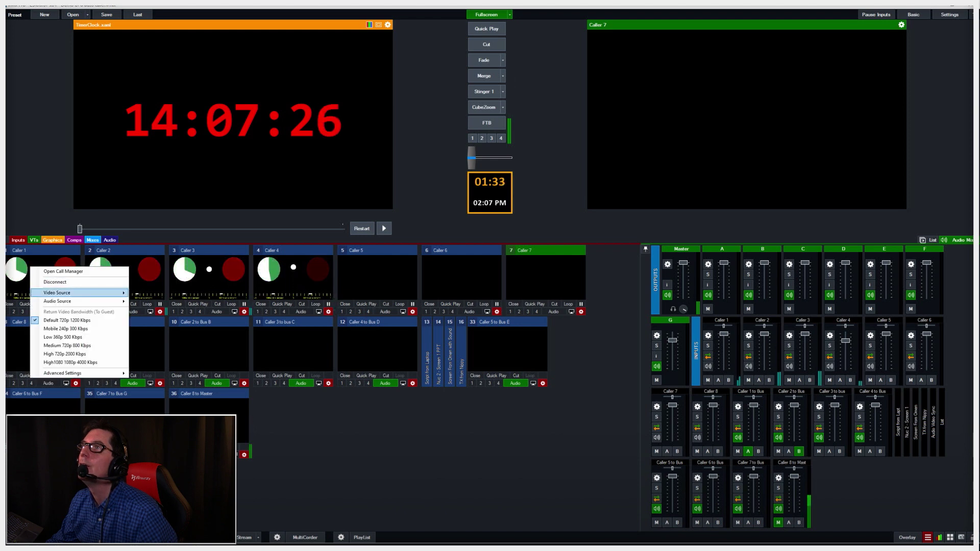
{"action": "mouse_move", "coordinate": [77, 301]}
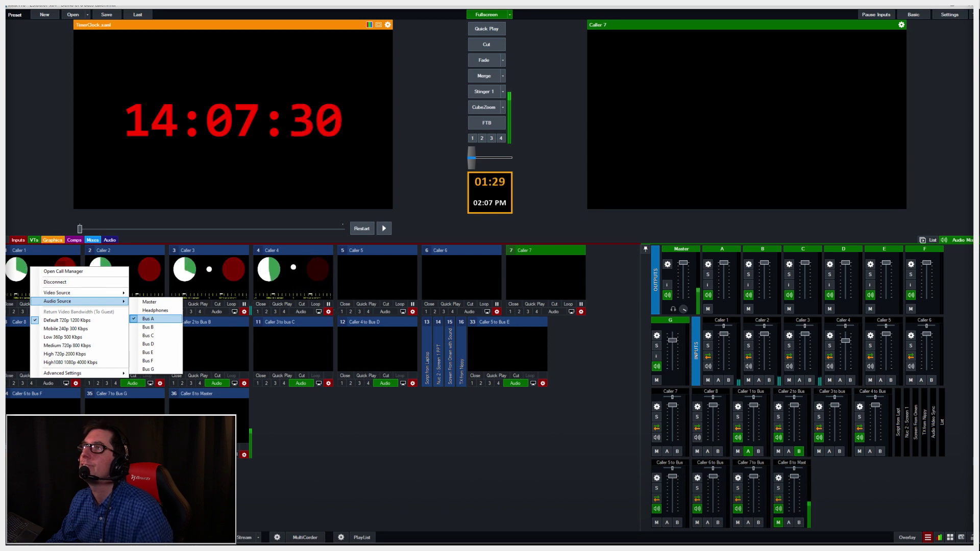
{"action": "left_click", "coordinate": [139, 282]}
{"action": "right_click", "coordinate": [138, 281]}
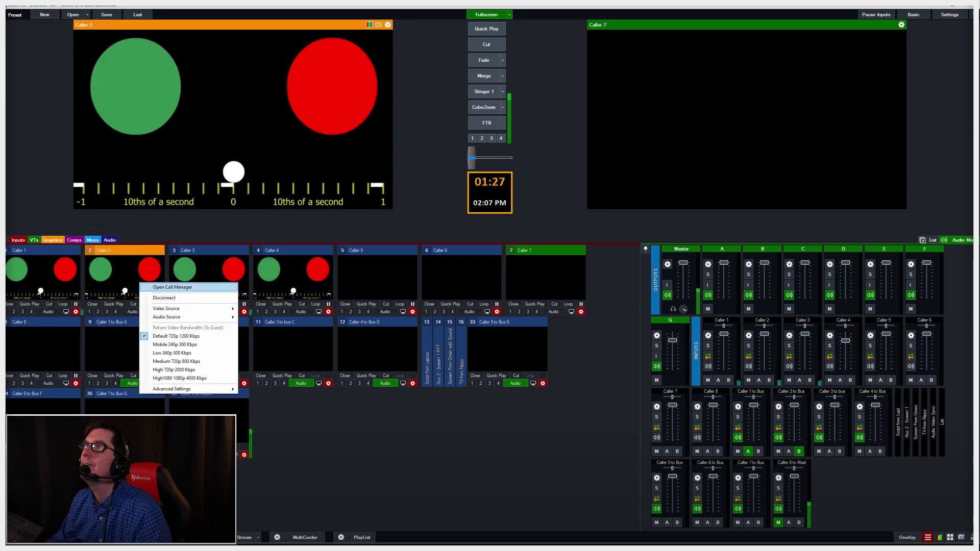
{"action": "mouse_move", "coordinate": [173, 317]}
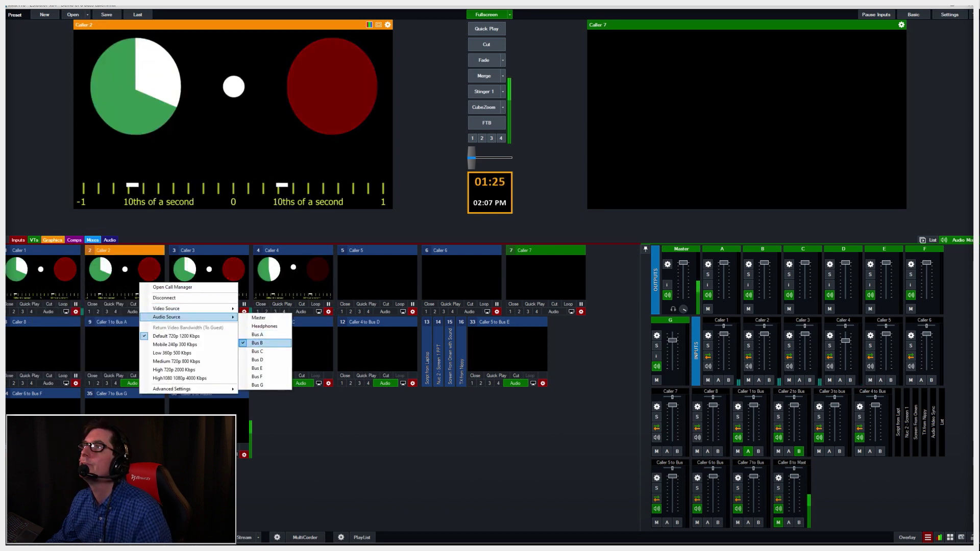
{"action": "right_click", "coordinate": [231, 267]}
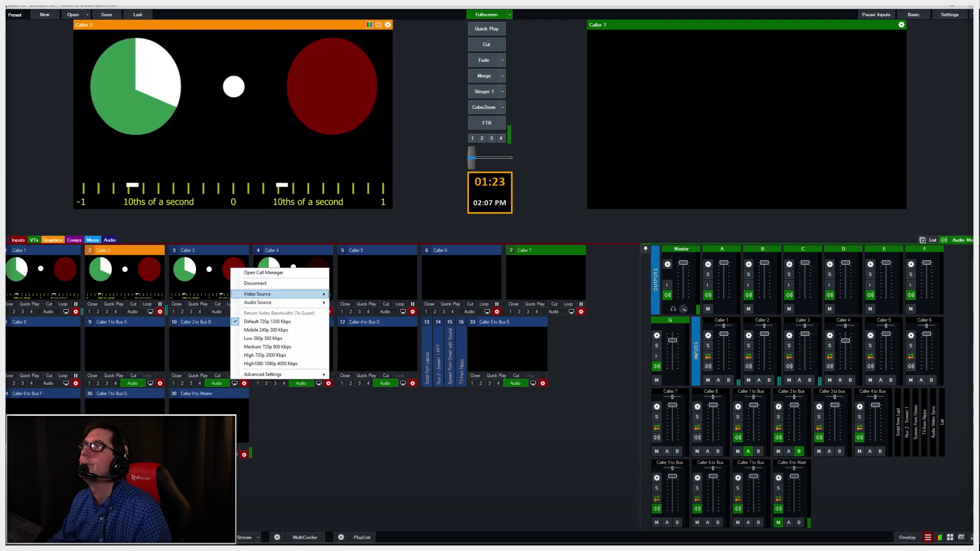
{"action": "mouse_move", "coordinate": [260, 303]}
{"action": "left_click", "coordinate": [290, 271]}
{"action": "right_click", "coordinate": [290, 271]}
{"action": "mouse_move", "coordinate": [327, 305]}
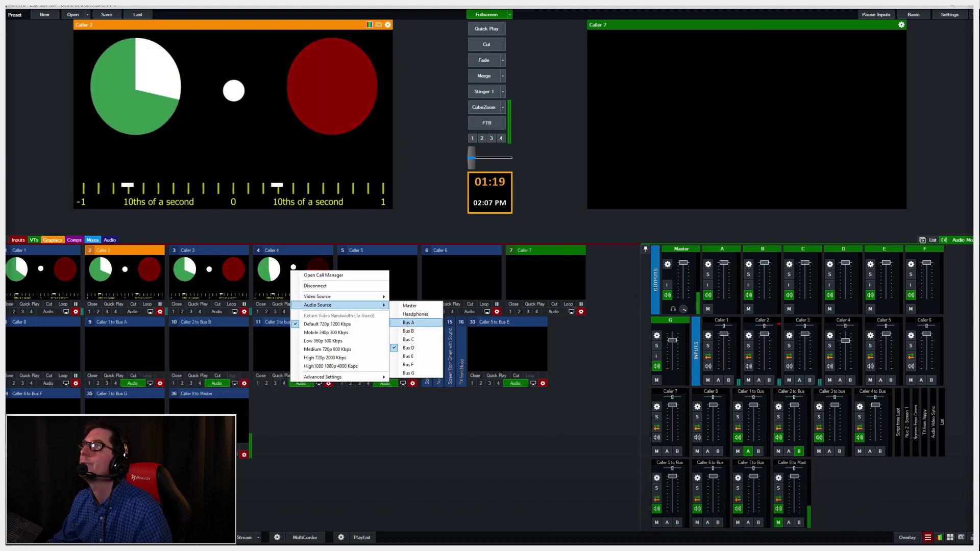
{"action": "left_click", "coordinate": [465, 341]}
Check the return audio source setting of Callers 5 to 8
{"action": "right_click", "coordinate": [363, 276]}
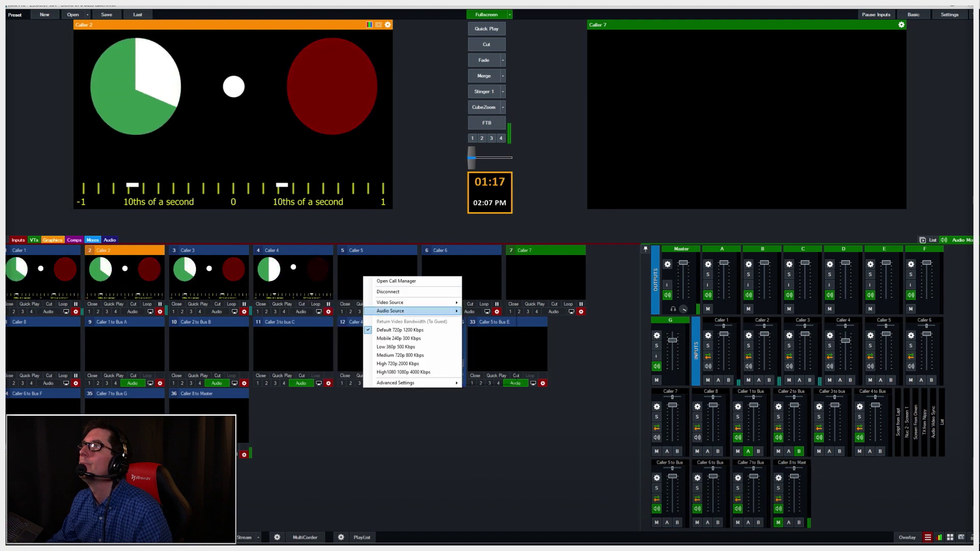
{"action": "mouse_move", "coordinate": [419, 311]}
{"action": "left_click", "coordinate": [488, 337]}
{"action": "right_click", "coordinate": [466, 272]}
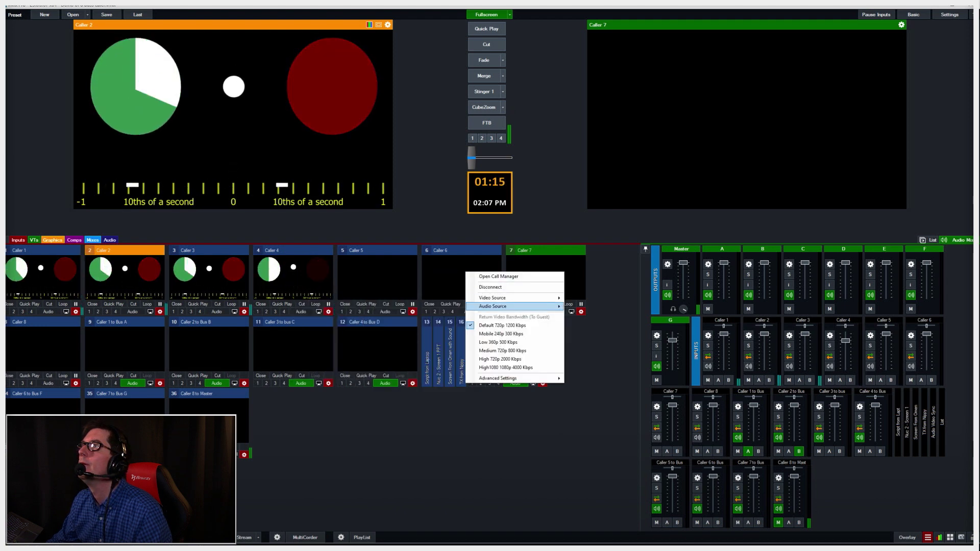
{"action": "mouse_move", "coordinate": [510, 306]}
{"action": "left_click", "coordinate": [587, 332]}
{"action": "right_click", "coordinate": [542, 275]}
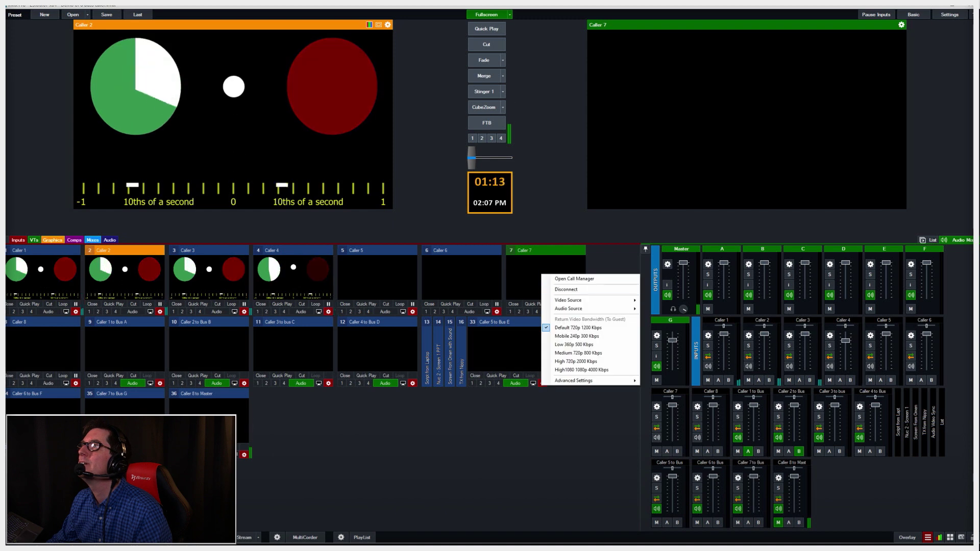
{"action": "mouse_move", "coordinate": [592, 309]}
{"action": "left_click", "coordinate": [659, 335]}
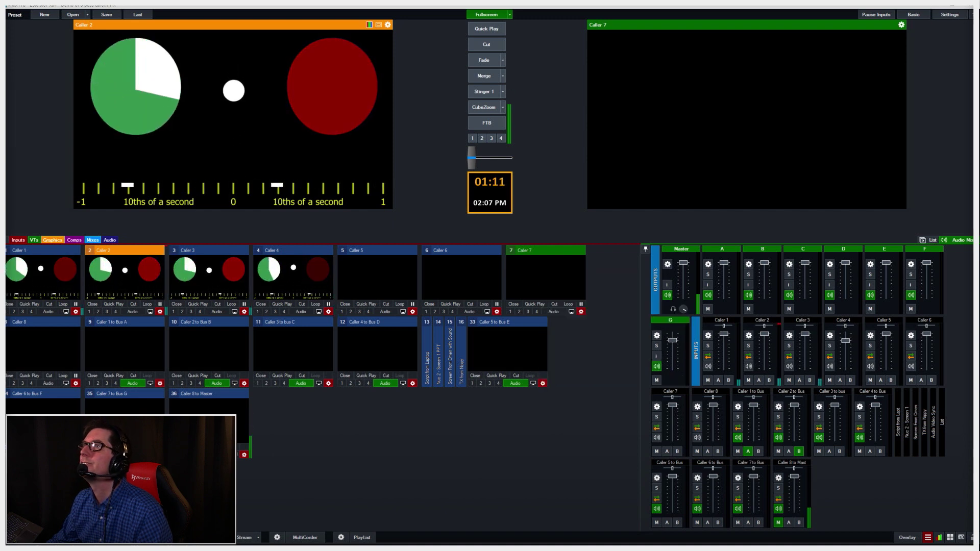
{"action": "right_click", "coordinate": [42, 334]}
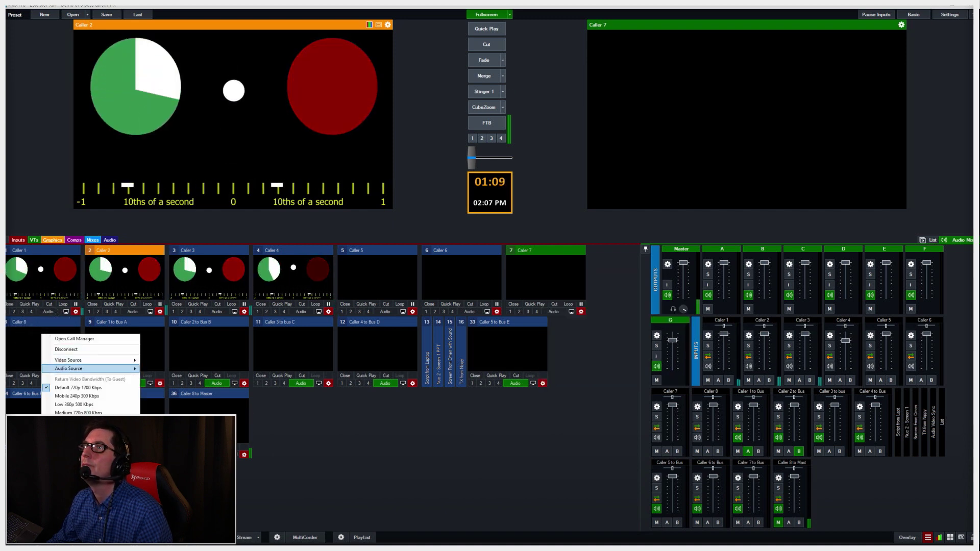
{"action": "mouse_move", "coordinate": [92, 369]}
{"action": "left_click", "coordinate": [160, 386]}
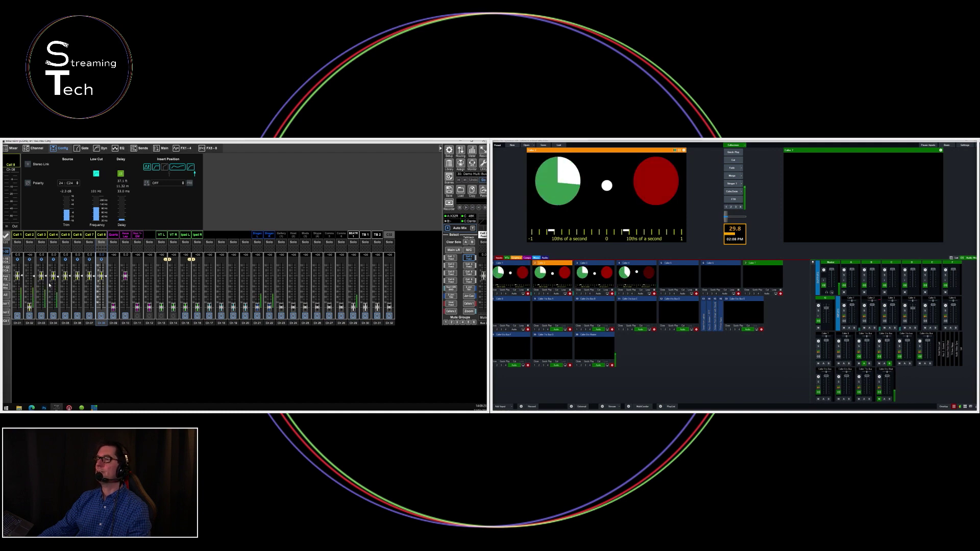
Adjust the faders of channels 2, 5 and 29 in M32 Edit
{"action": "left_click_drag", "start_coordinate": [34, 303], "coordinate": [29, 289]}
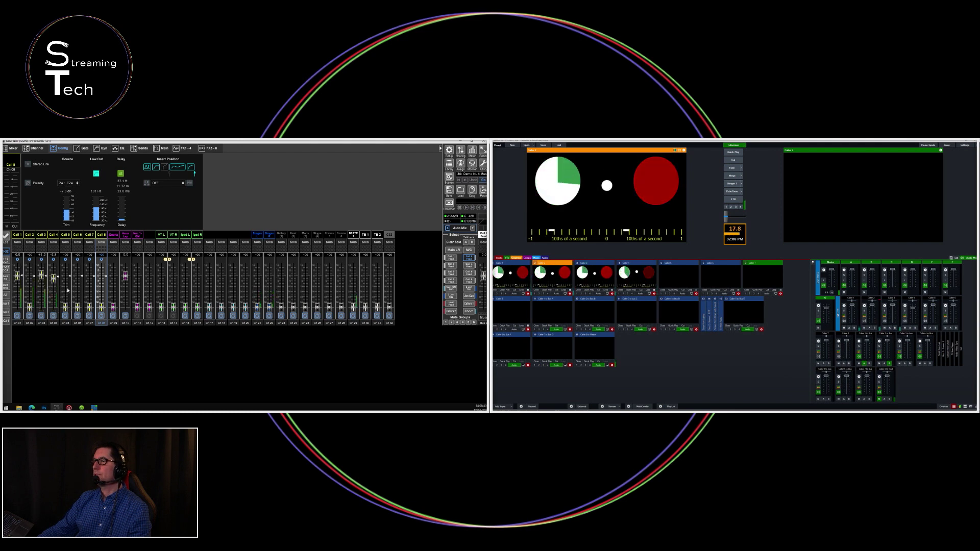
{"action": "left_click_drag", "start_coordinate": [65, 312], "coordinate": [66, 292]}
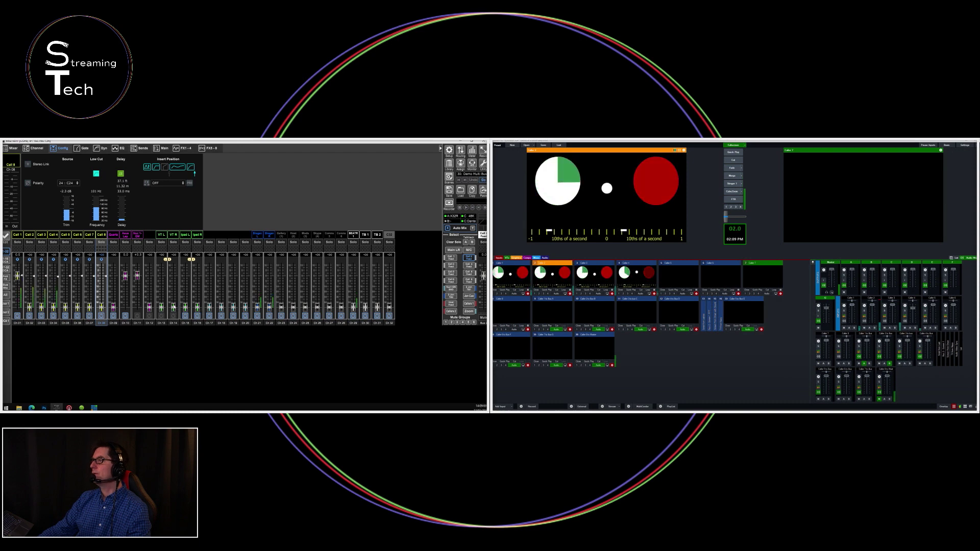
{"action": "left_click_drag", "start_coordinate": [353, 307], "coordinate": [355, 284]}
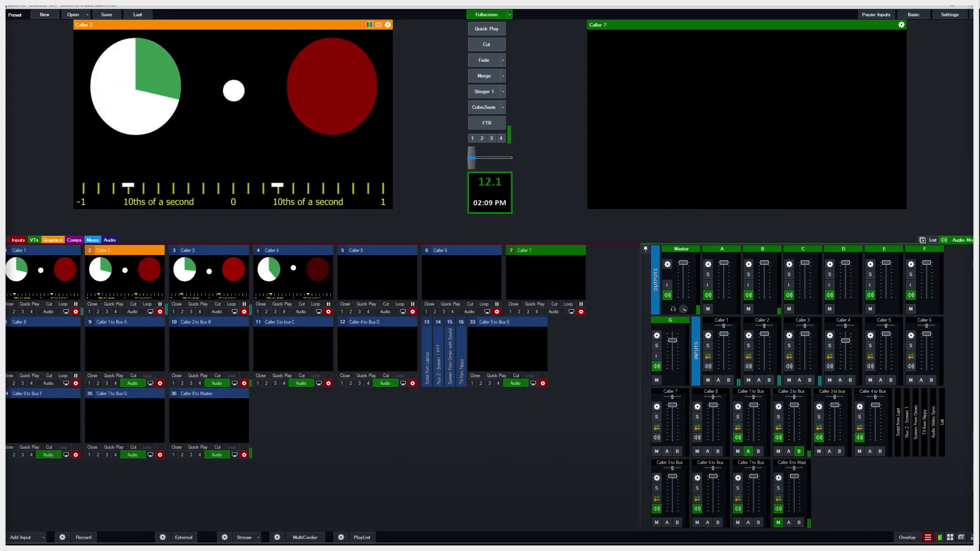
Switch to vMix and assign Callers 2 to 8 to Bus B in the audio mixer
{"action": "left_click", "coordinate": [434, 516]}
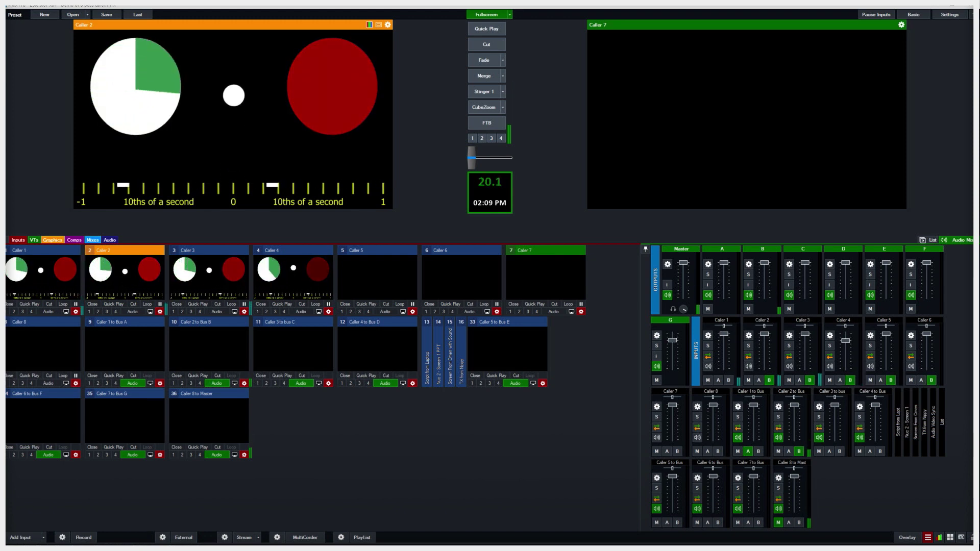
{"action": "left_click", "coordinate": [676, 451]}
{"action": "left_click", "coordinate": [718, 451]}
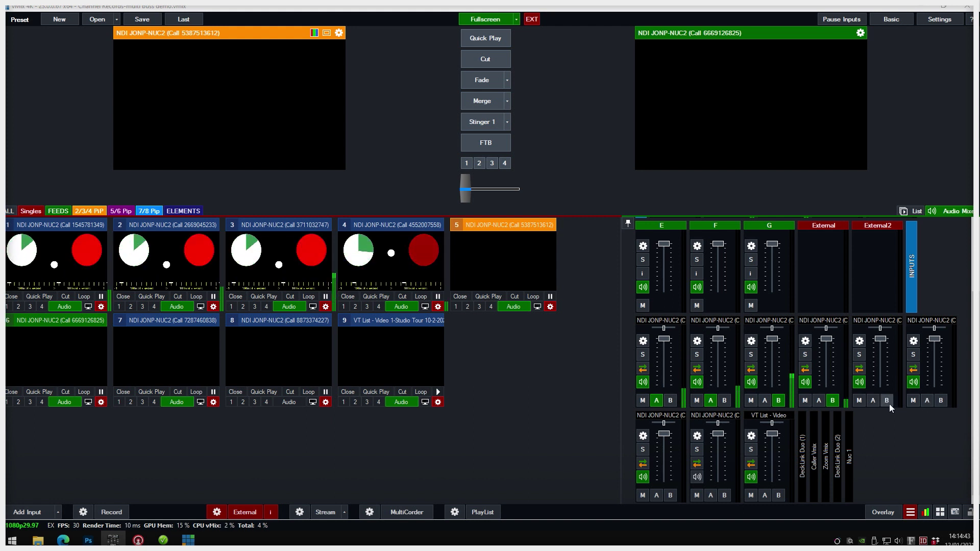
Check the additional bus assignment, C to G, of input 7 in the second vMix's audio mixer
{"action": "right_click", "coordinate": [665, 498]}
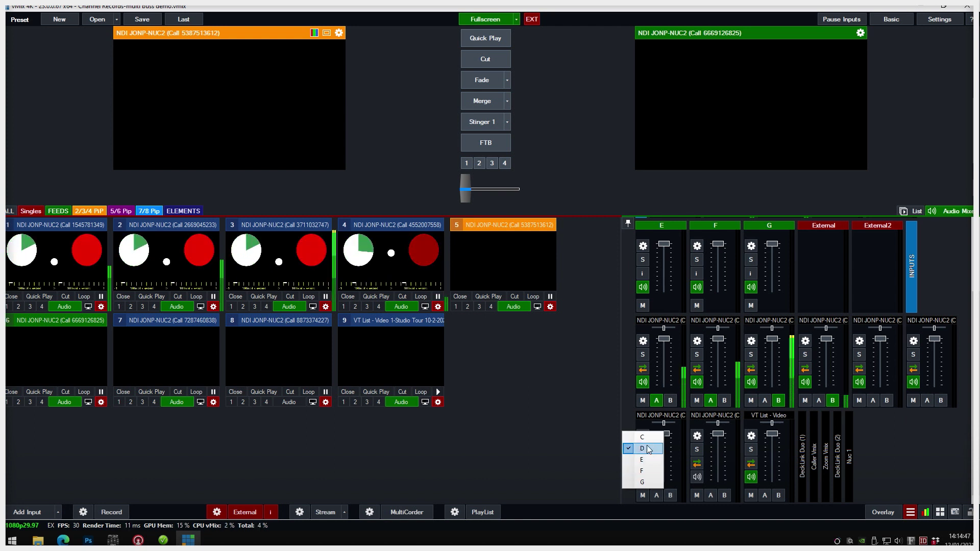
{"action": "left_click", "coordinate": [890, 451]}
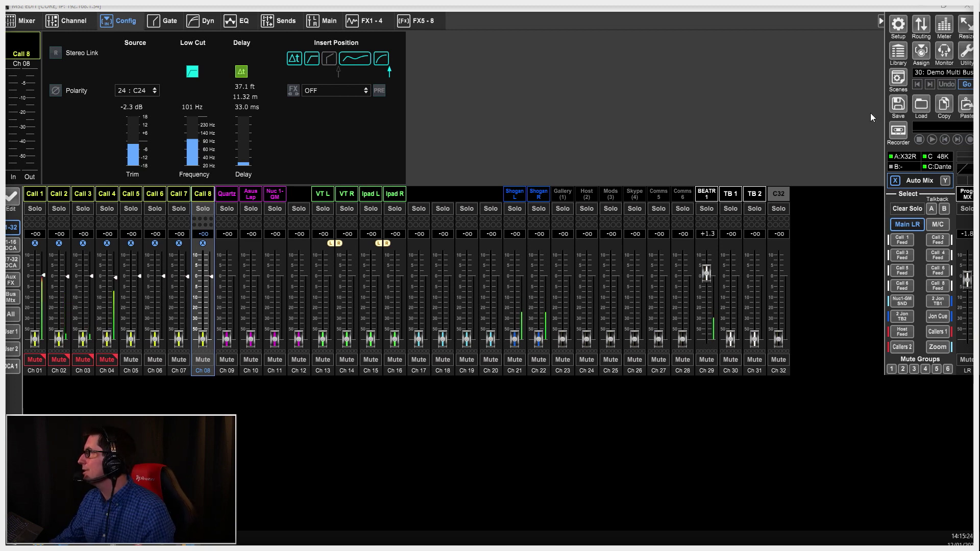
Go through the mixes from Call 1 Feed to Call 8 Feed in M32 Edit to examine their channel sends
{"action": "left_click", "coordinate": [902, 240]}
{"action": "left_click", "coordinate": [942, 243]}
{"action": "left_click", "coordinate": [902, 255]}
{"action": "left_click", "coordinate": [937, 255]}
{"action": "left_click", "coordinate": [902, 270]}
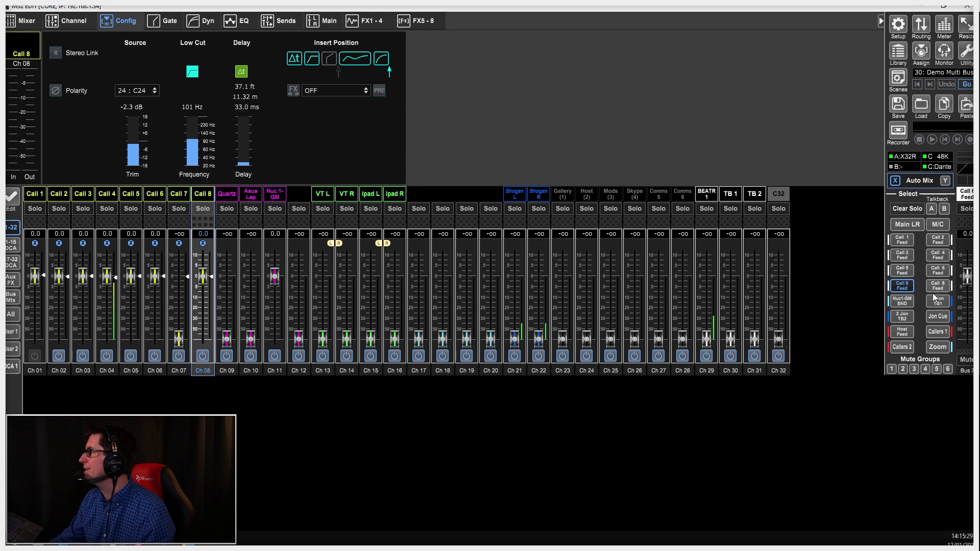
{"action": "left_click", "coordinate": [939, 286]}
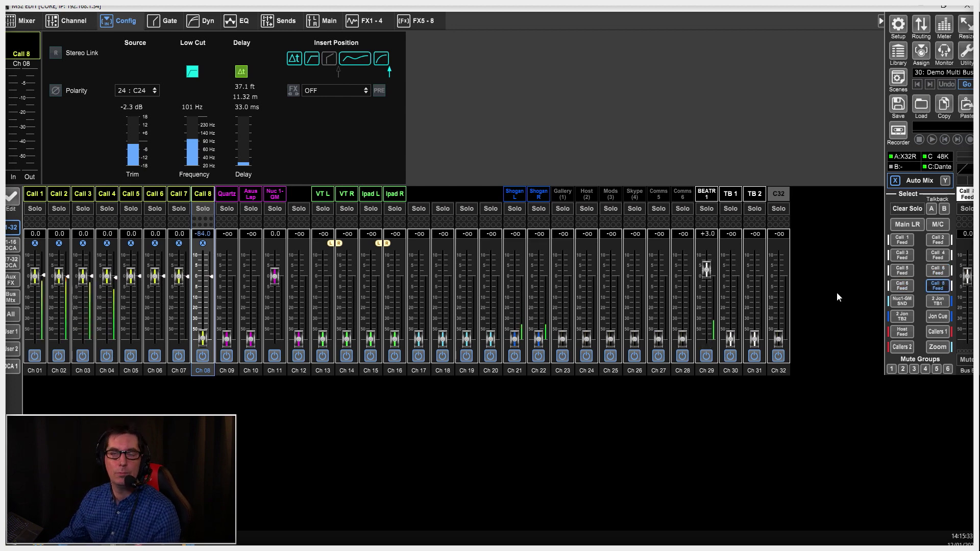
Compare the channel send levels of the Call 1 Feed and Call 2 Feed mixes
{"action": "left_click", "coordinate": [901, 244]}
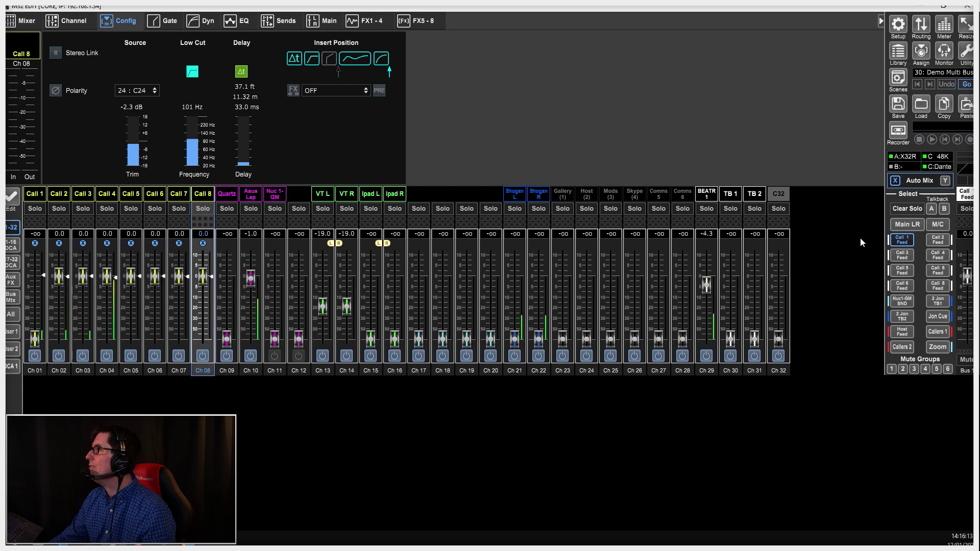
{"action": "left_click", "coordinate": [939, 242]}
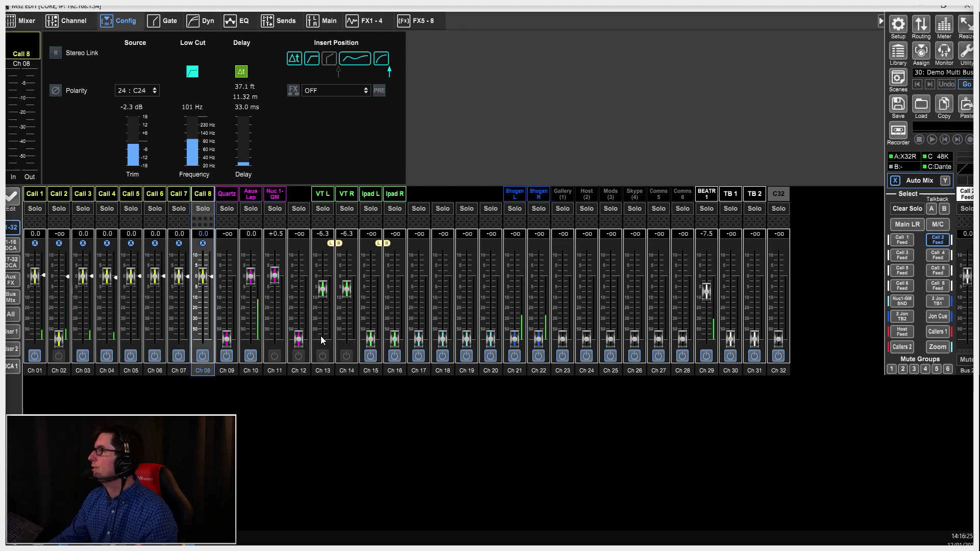
{"action": "left_click", "coordinate": [902, 241]}
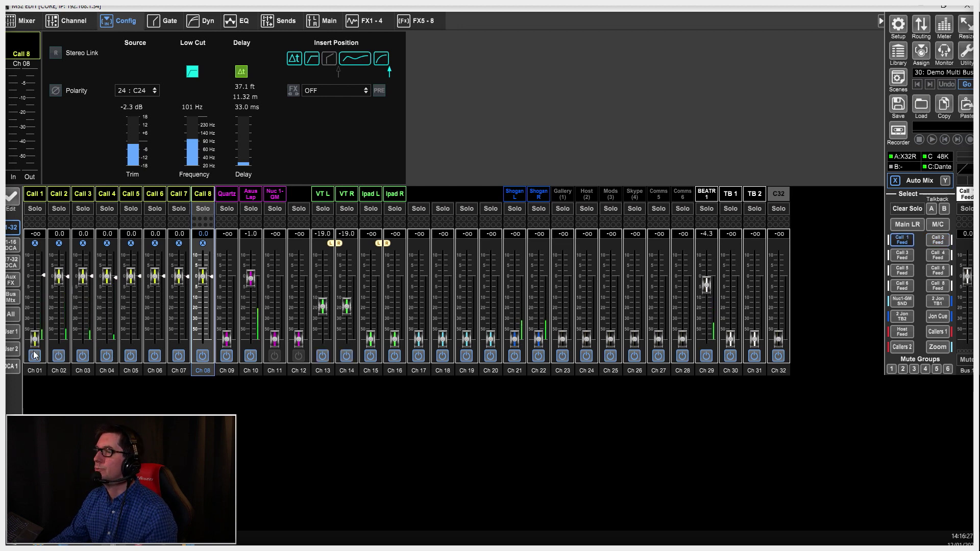
{"action": "left_click", "coordinate": [938, 241]}
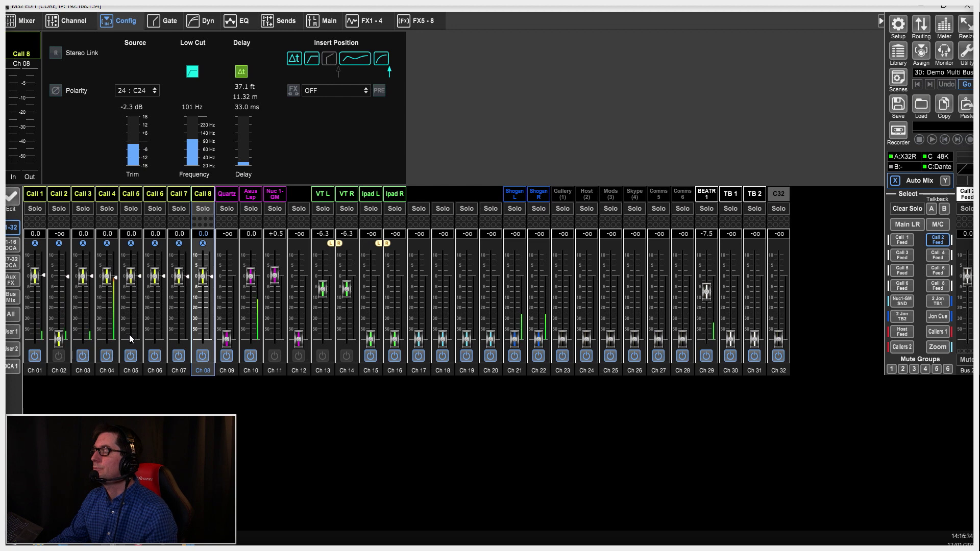
Turn on the sends of channels 5 to 8 in the Call 3 Feed mix
{"action": "left_click", "coordinate": [903, 256]}
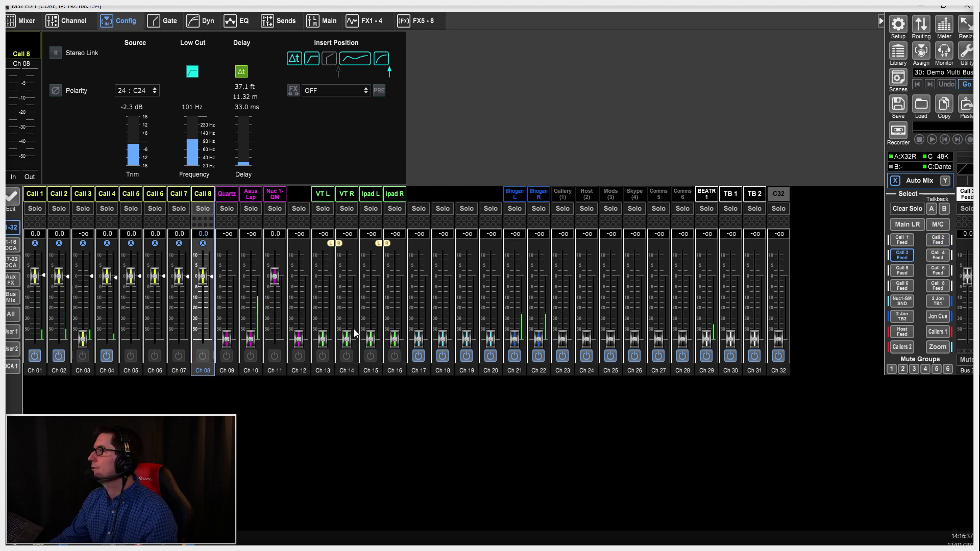
{"action": "left_click", "coordinate": [131, 357]}
{"action": "left_click", "coordinate": [155, 357]}
{"action": "left_click", "coordinate": [179, 358]}
{"action": "left_click", "coordinate": [203, 357]}
Review the Call 4 and Call 5 Feed mixes, and turn off channel 6's send in the Call 6 Feed mix
{"action": "left_click", "coordinate": [937, 255]}
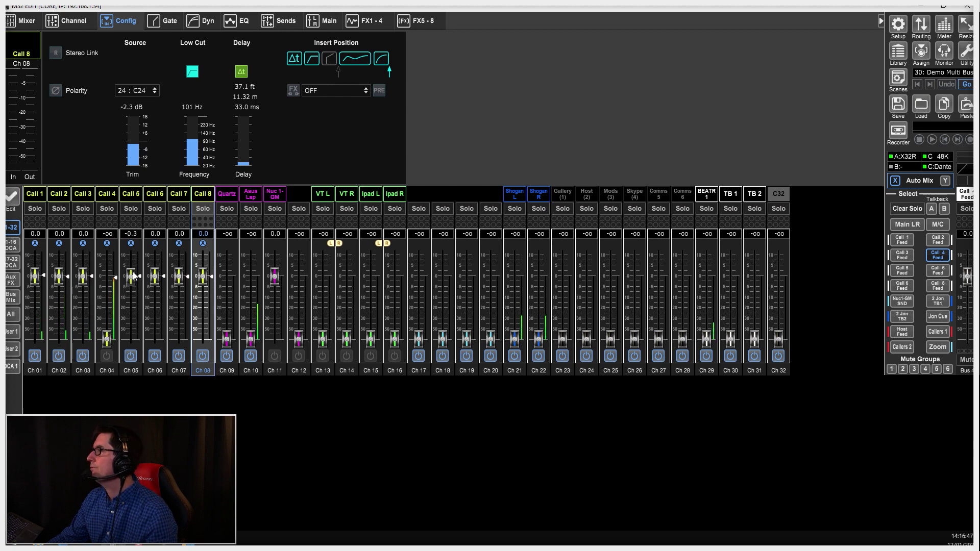
{"action": "left_click", "coordinate": [902, 270]}
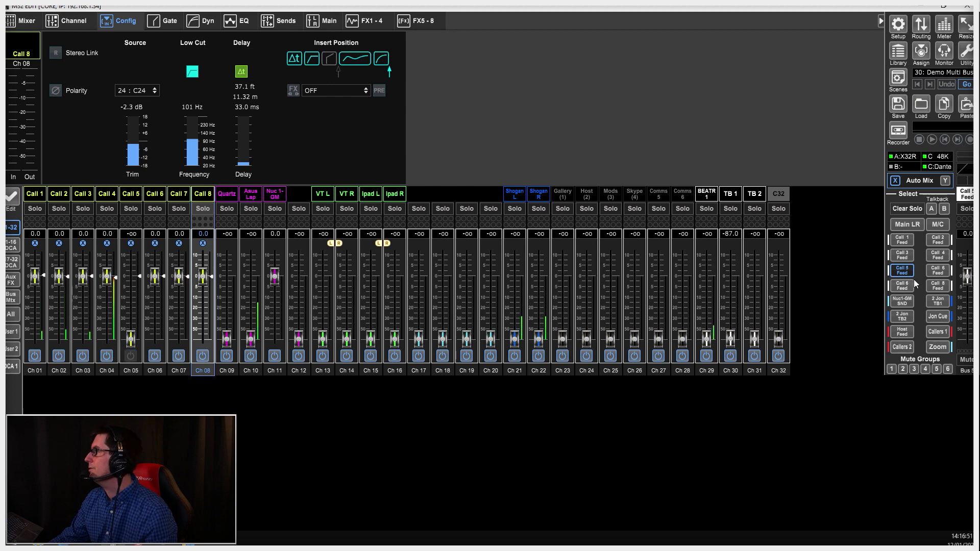
{"action": "left_click", "coordinate": [938, 270]}
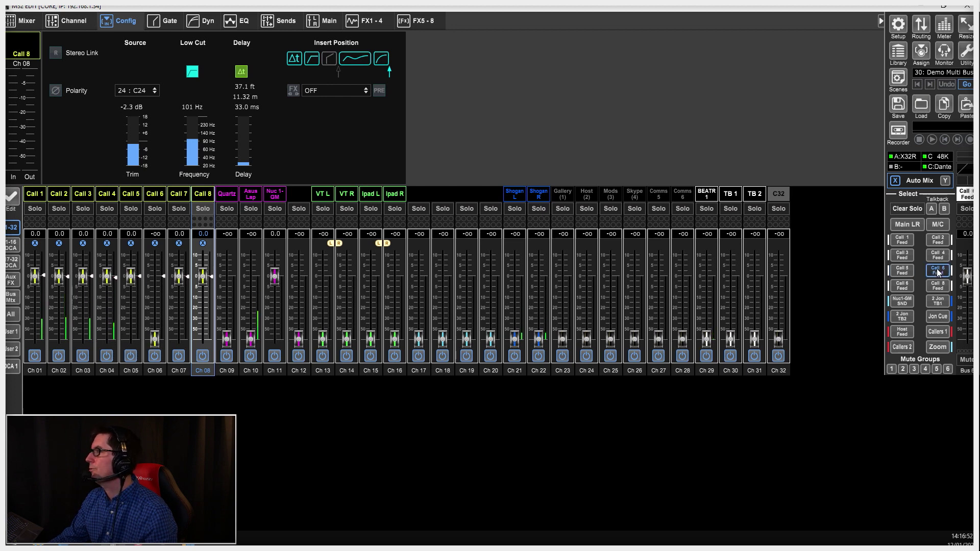
{"action": "left_click", "coordinate": [155, 357]}
Turn off channel 7's send in the Call 7 Feed mix, and bring up the Call 8 Feed mix
{"action": "left_click", "coordinate": [902, 285]}
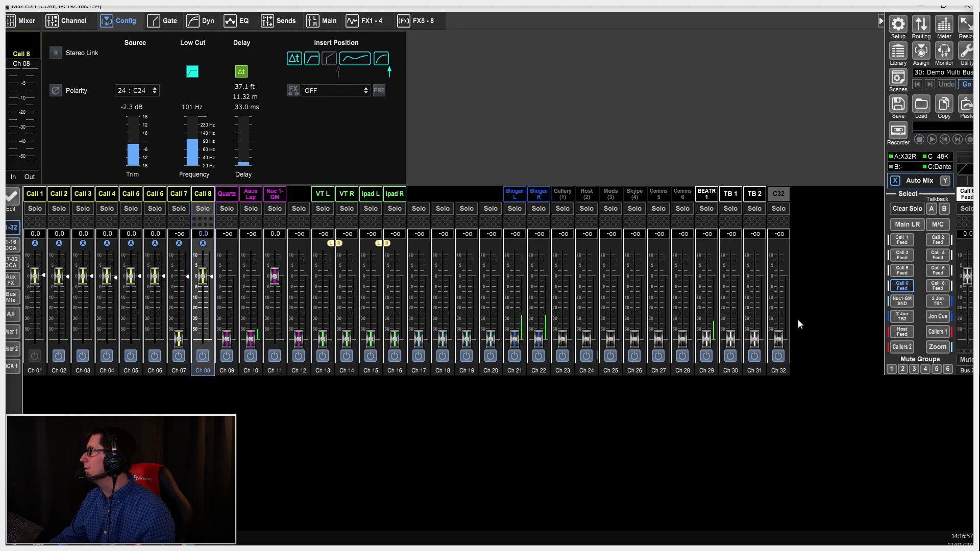
{"action": "left_click", "coordinate": [178, 357]}
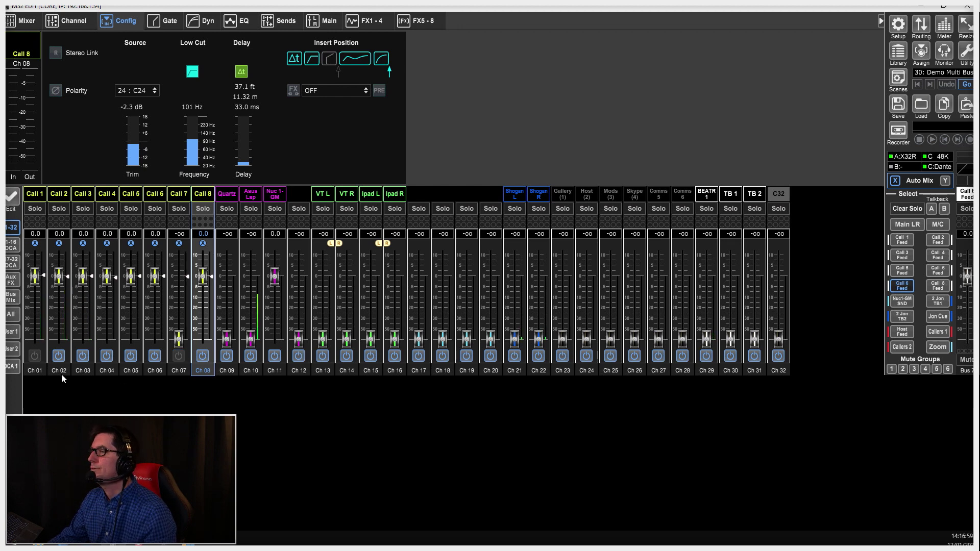
{"action": "left_click", "coordinate": [941, 288]}
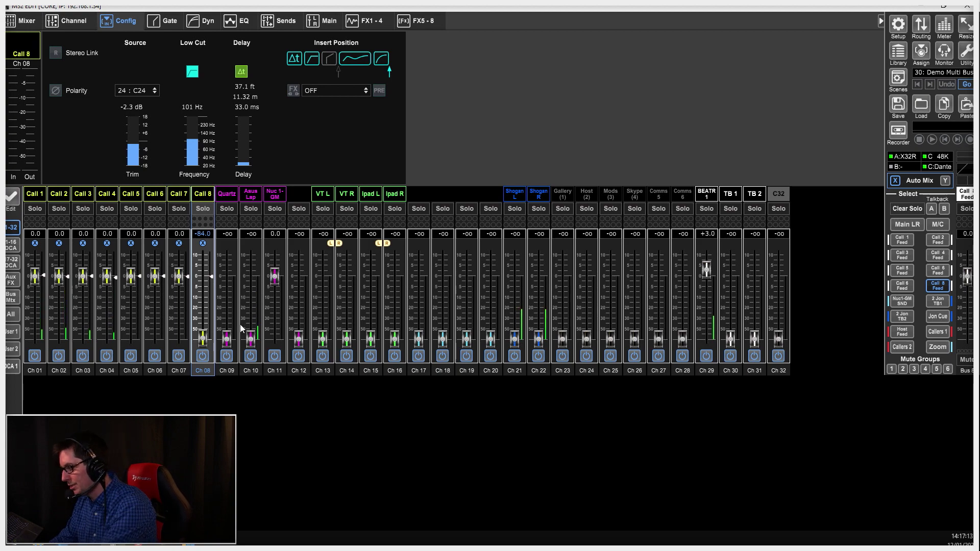
Switch to vMix and set the Caller 1 to Bus A input's audio device to Dante Virtual Soundcard (x64), channel Dante rx 1
{"action": "key", "text": "alt+Tab"}
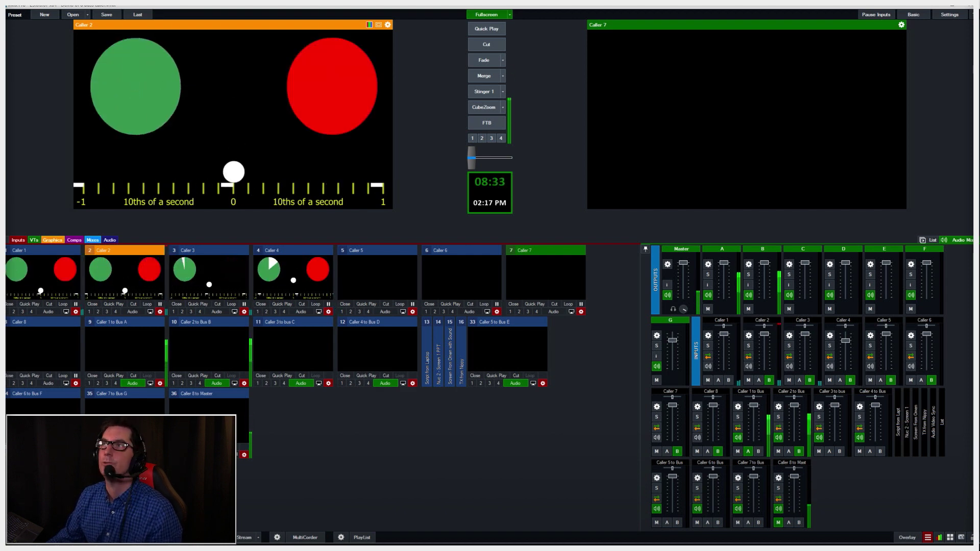
{"action": "left_click", "coordinate": [138, 350]}
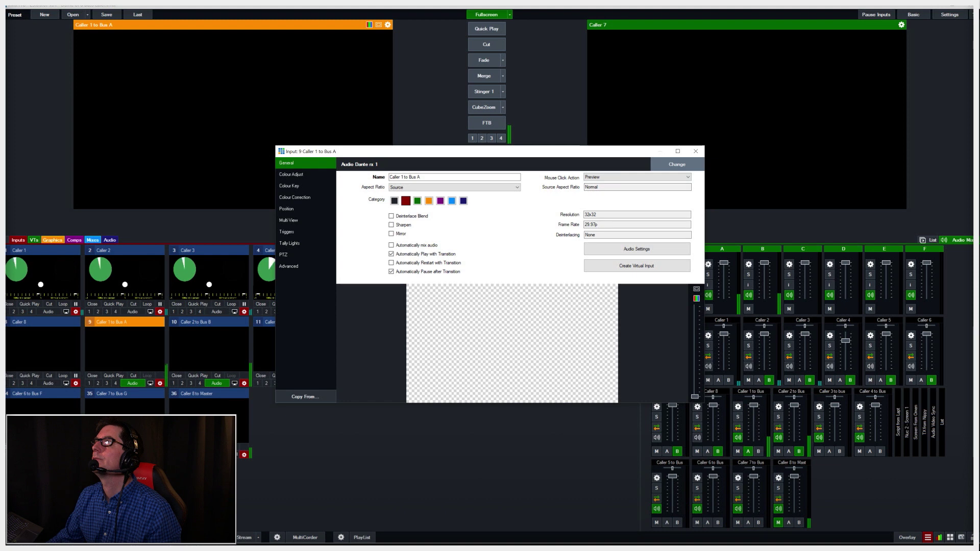
{"action": "left_click", "coordinate": [677, 165]}
{"action": "left_click", "coordinate": [509, 303]}
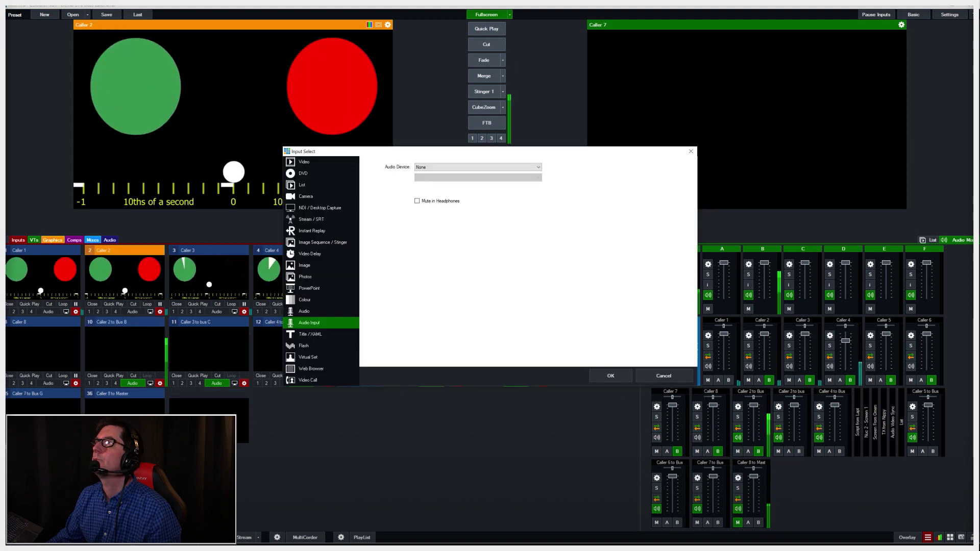
{"action": "left_click", "coordinate": [477, 167]}
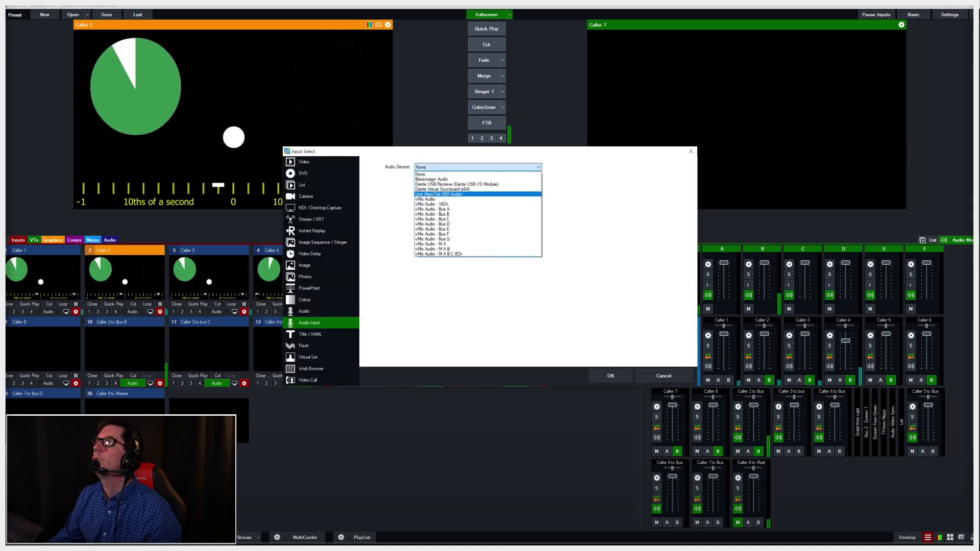
{"action": "left_click", "coordinate": [442, 189]}
{"action": "left_click", "coordinate": [478, 188]}
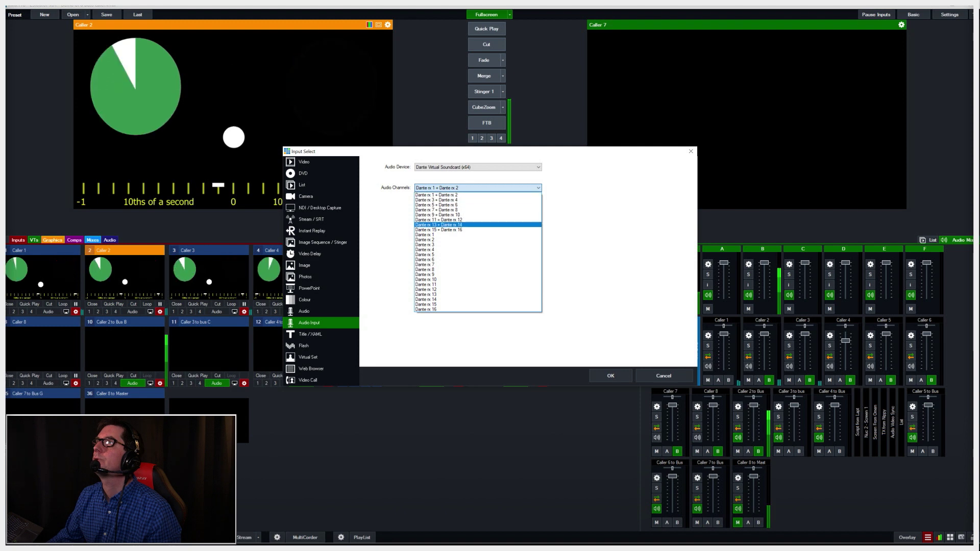
{"action": "left_click", "coordinate": [426, 235]}
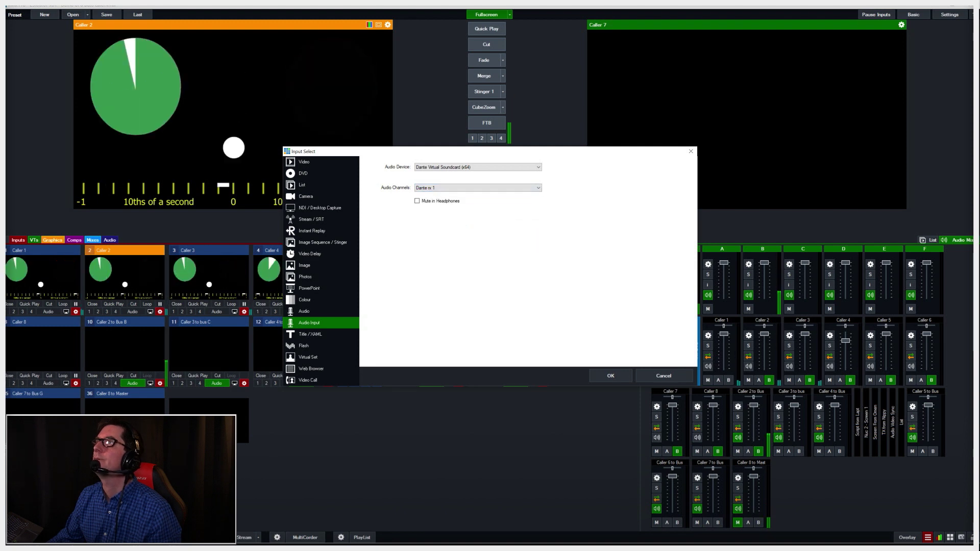
{"action": "key", "text": "Return"}
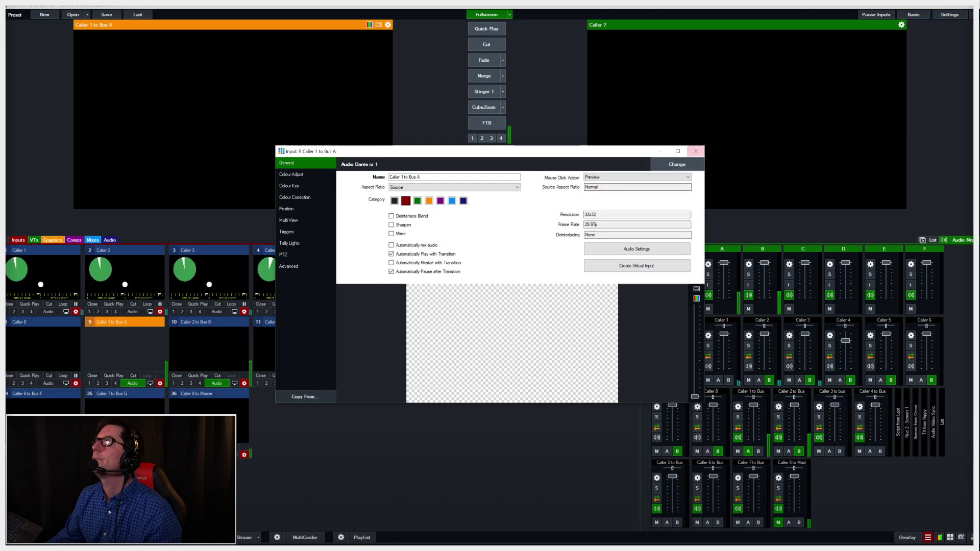
{"action": "left_click", "coordinate": [695, 151]}
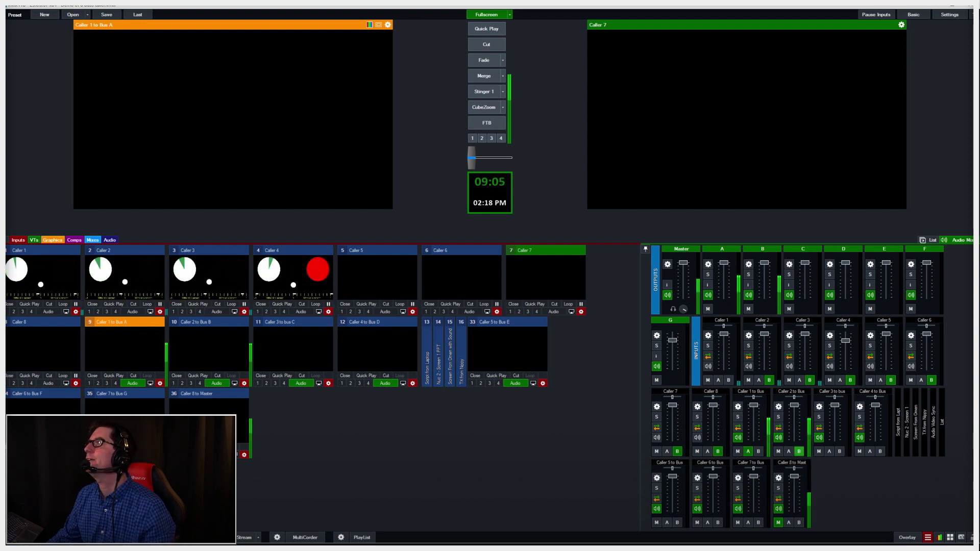
Check the bus assignments of the Caller 2 to Caller 7 return inputs in the audio mixer
{"action": "right_click", "coordinate": [799, 451]}
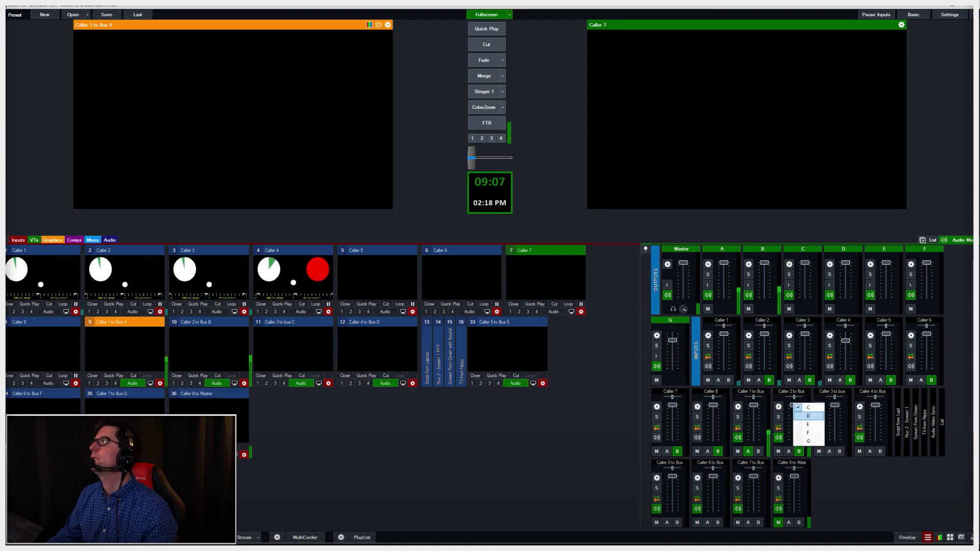
{"action": "right_click", "coordinate": [839, 451]}
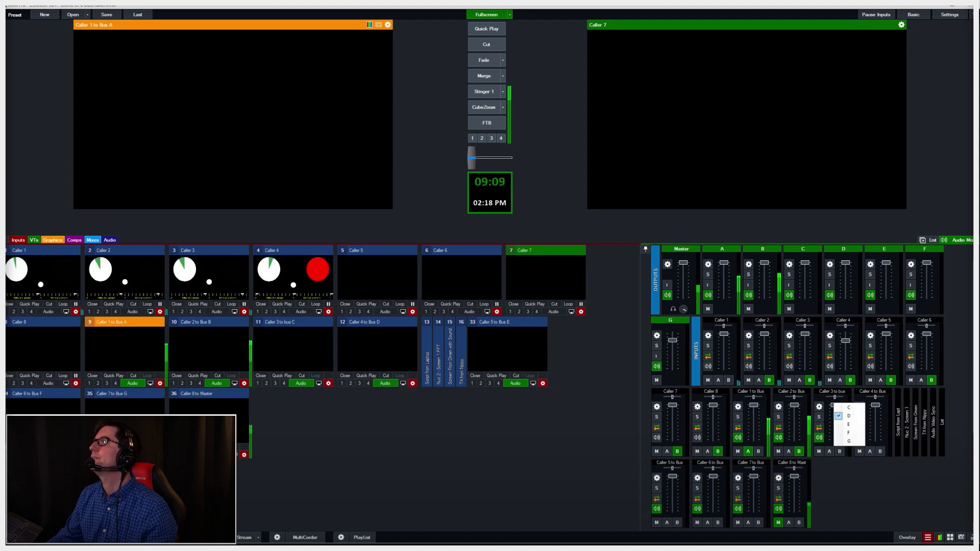
{"action": "right_click", "coordinate": [676, 522]}
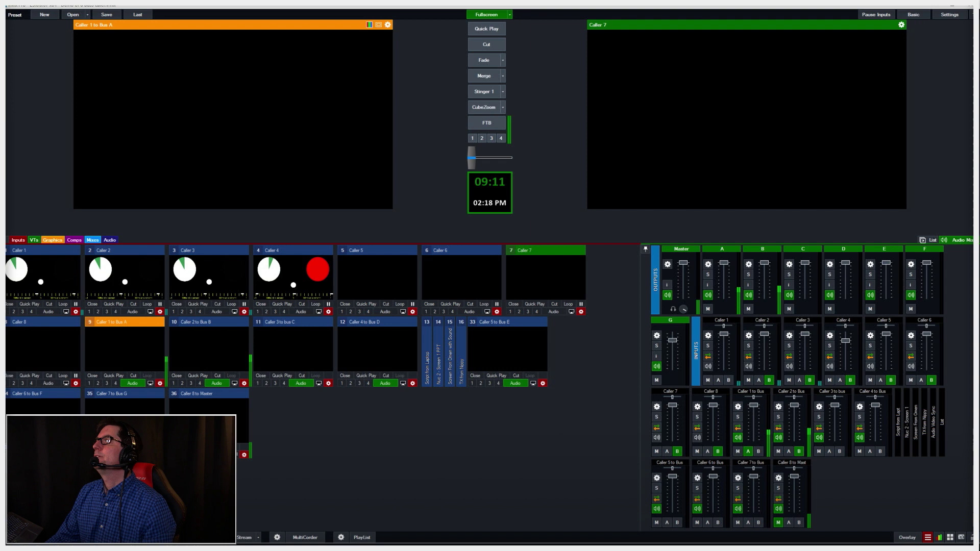
{"action": "right_click", "coordinate": [677, 522]}
{"action": "right_click", "coordinate": [717, 522]}
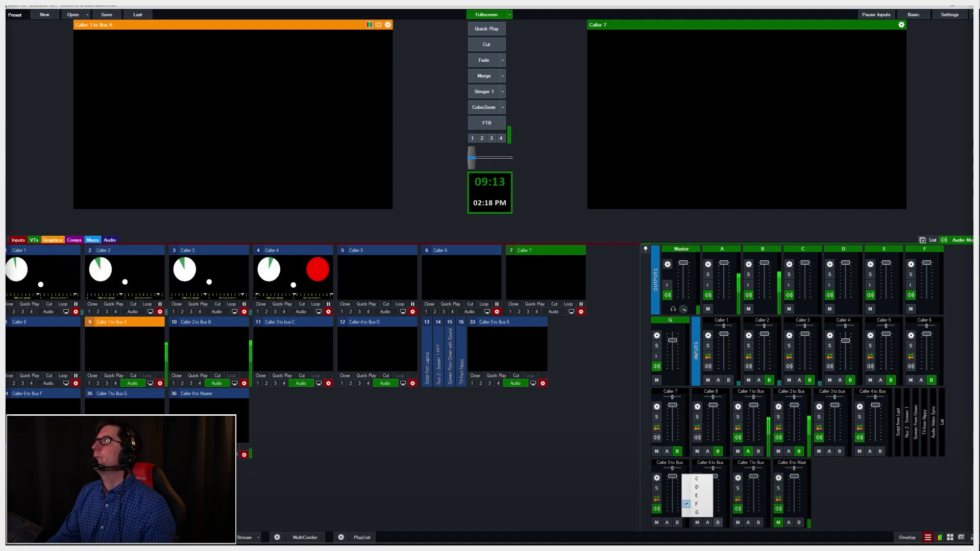
{"action": "right_click", "coordinate": [748, 522]}
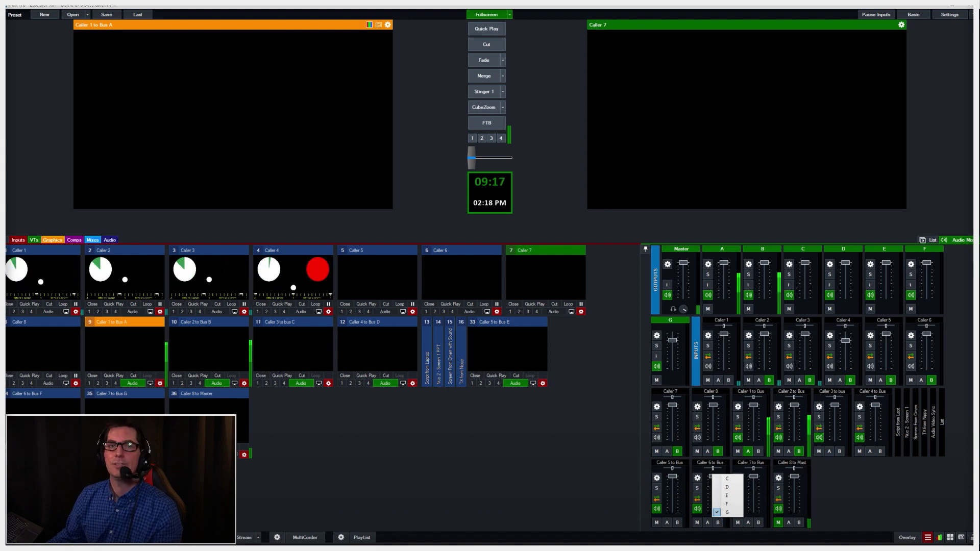
{"action": "key", "text": "Escape"}
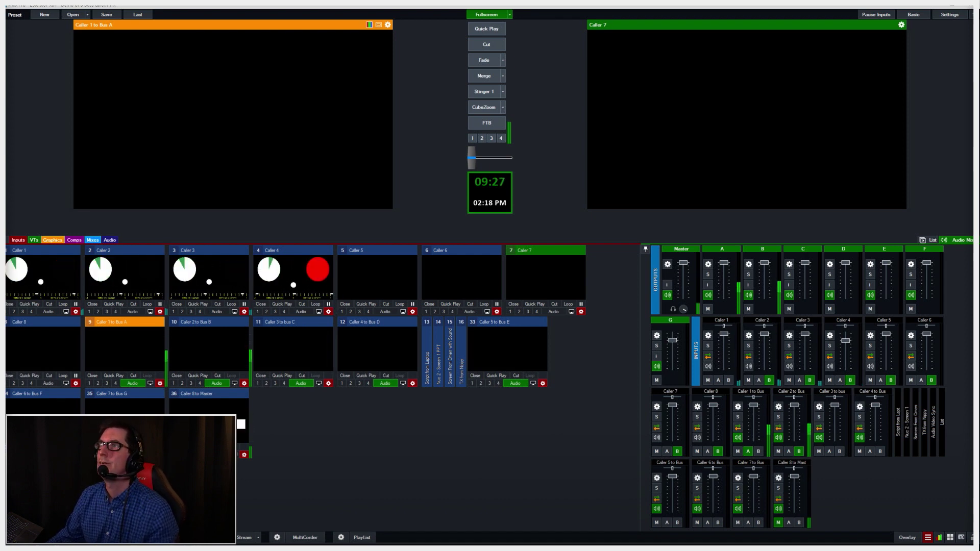
Preview the Caller 8 to Master input and set Caller 8's return audio source to Master
{"action": "left_click", "coordinate": [209, 393]}
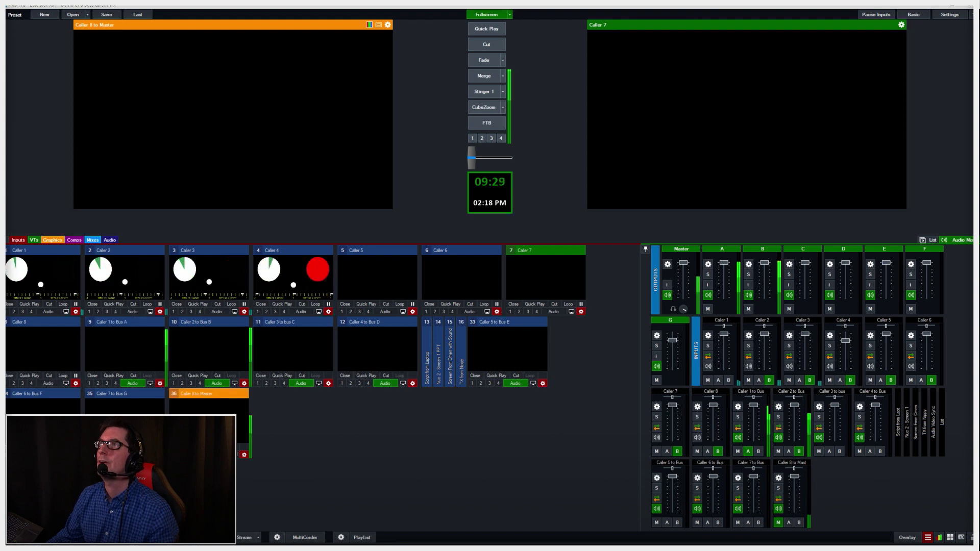
{"action": "right_click", "coordinate": [21, 345]}
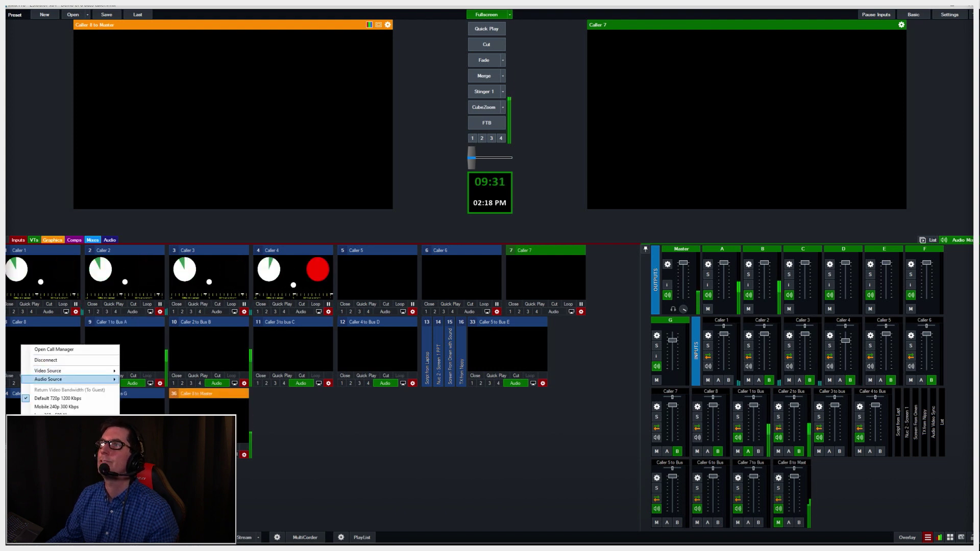
{"action": "mouse_move", "coordinate": [72, 379]}
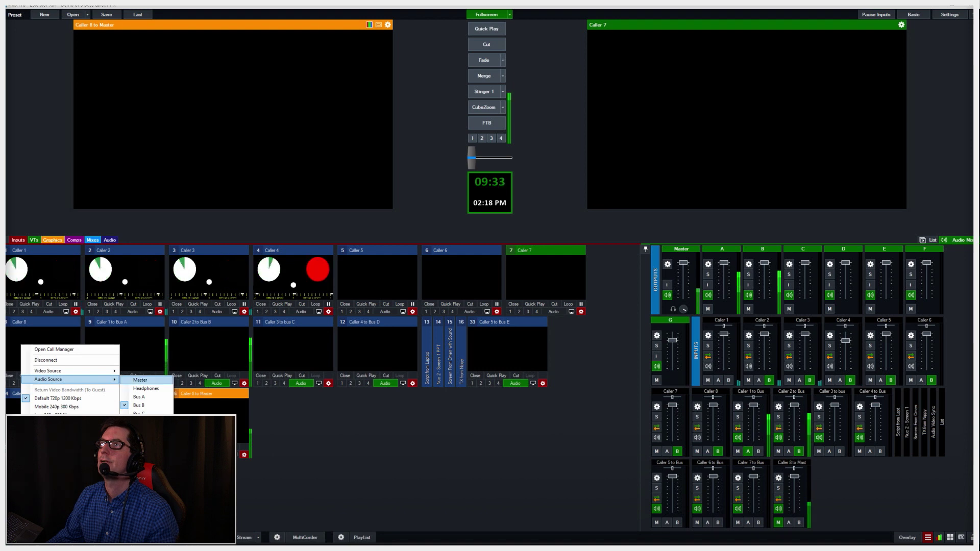
{"action": "left_click", "coordinate": [140, 380]}
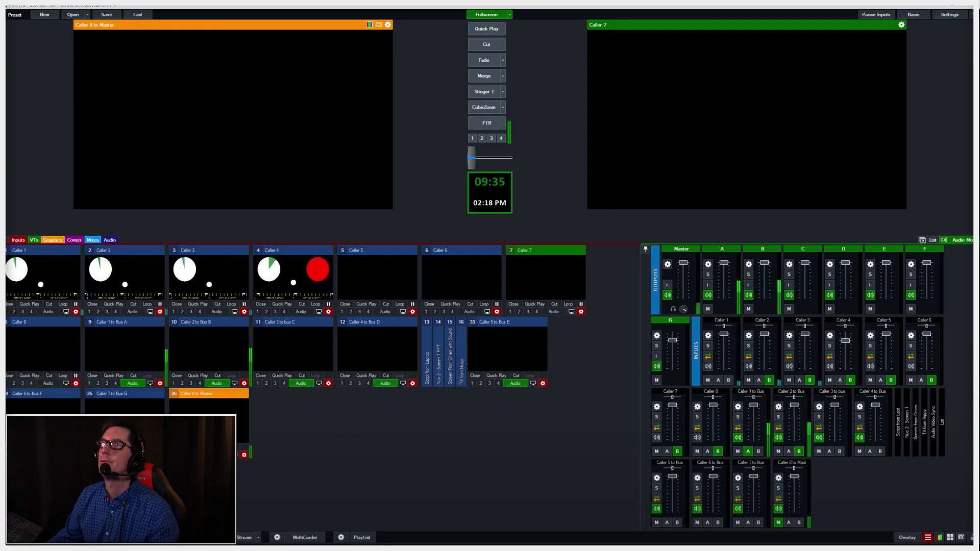
{"action": "right_click", "coordinate": [45, 352]}
{"action": "mouse_move", "coordinate": [82, 387]}
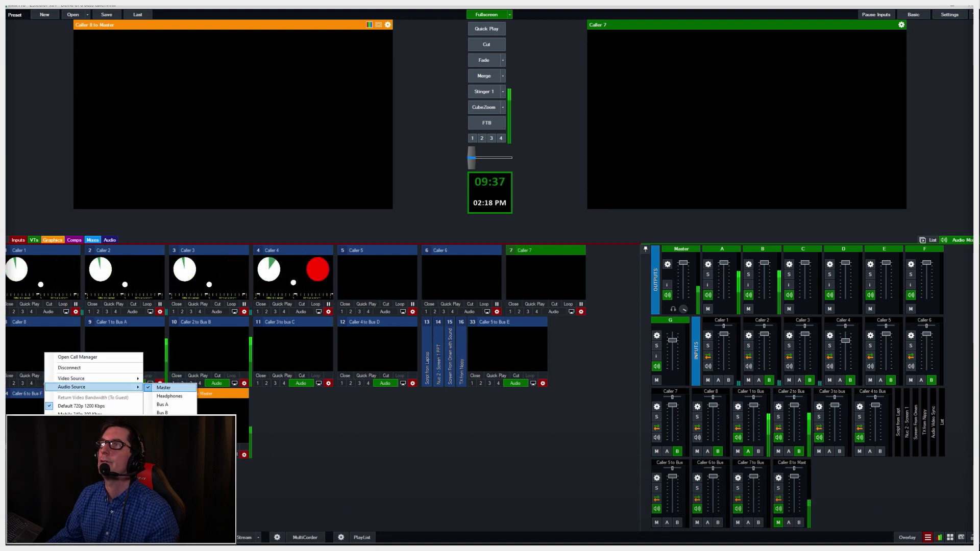
Check the return audio sources of Caller 1 and Caller 2, and set Caller 3's to Bus C
{"action": "right_click", "coordinate": [26, 274]}
{"action": "mouse_move", "coordinate": [77, 308]}
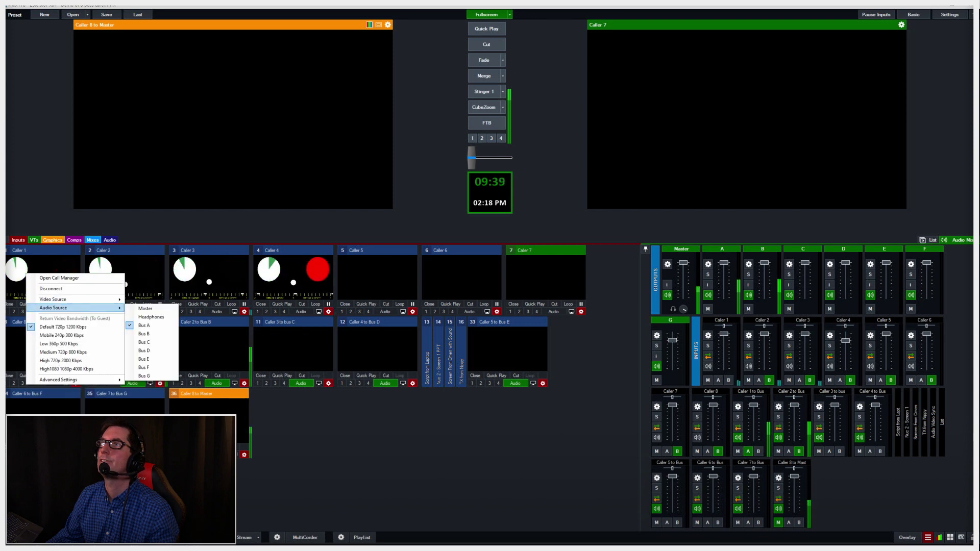
{"action": "right_click", "coordinate": [129, 270]}
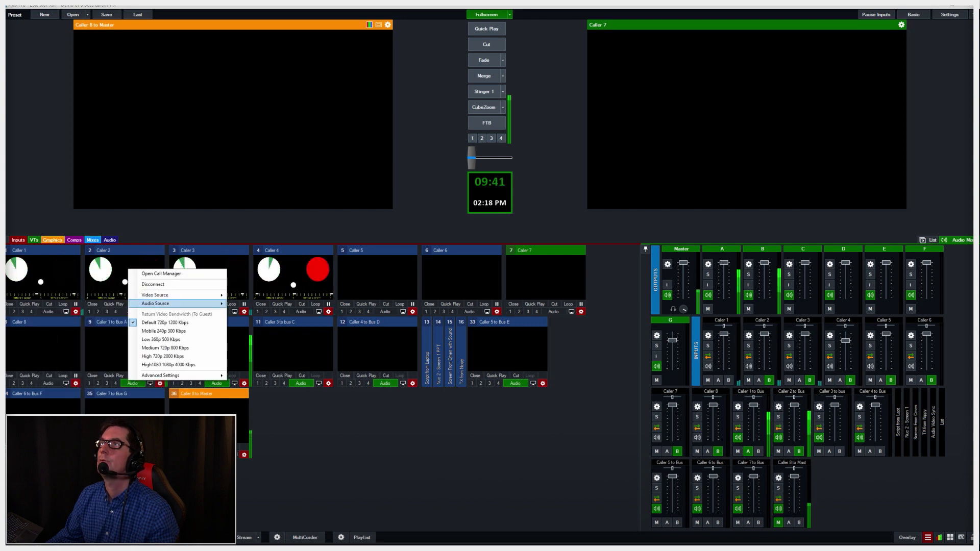
{"action": "mouse_move", "coordinate": [168, 303]}
{"action": "right_click", "coordinate": [221, 264]}
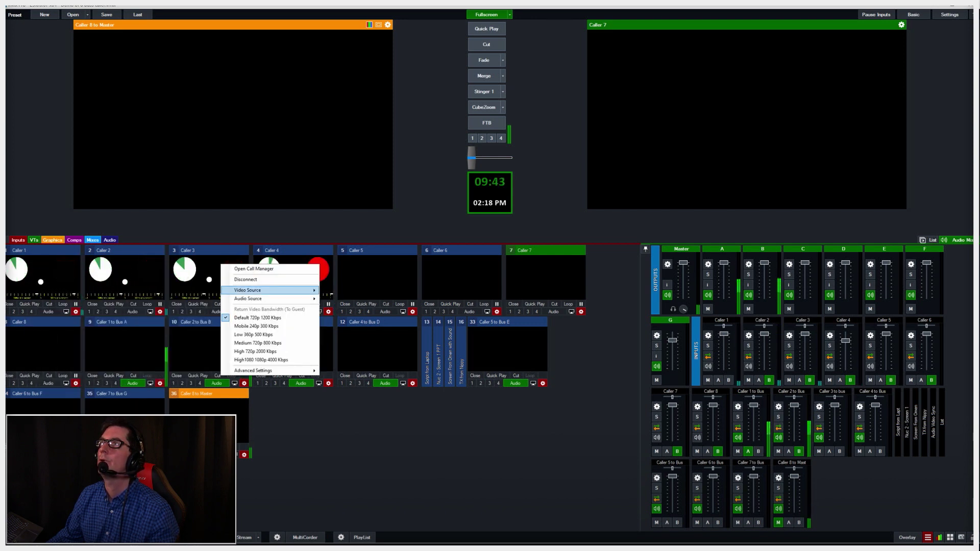
{"action": "mouse_move", "coordinate": [286, 299]}
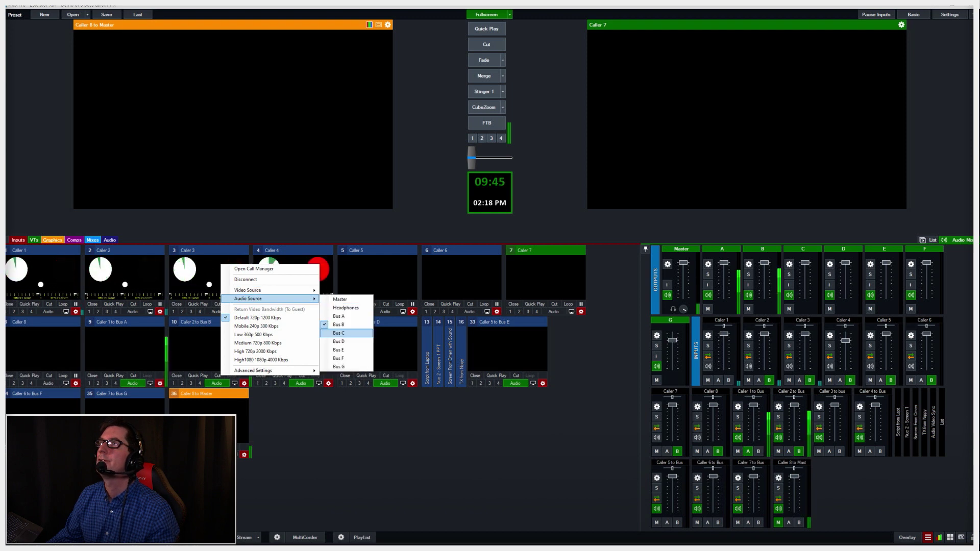
Set the return audio source of Caller 4 to Bus D and of Caller 5 to Bus E
{"action": "right_click", "coordinate": [299, 280]}
{"action": "mouse_move", "coordinate": [332, 313]}
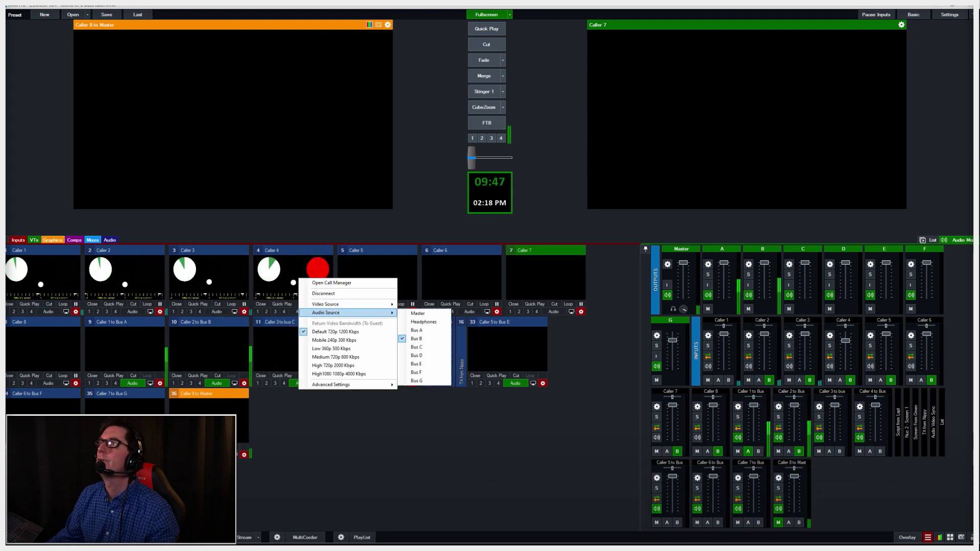
{"action": "left_click", "coordinate": [416, 355]}
{"action": "right_click", "coordinate": [384, 279]}
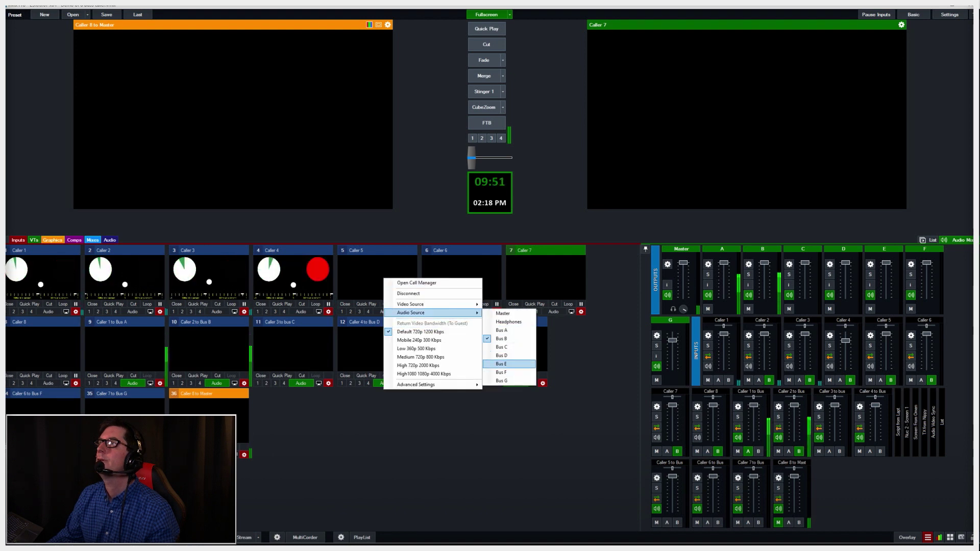
{"action": "left_click", "coordinate": [503, 363]}
Set the return audio source of Caller 6 to Bus F and of Caller 7 to Bus G
{"action": "right_click", "coordinate": [474, 280]}
{"action": "mouse_move", "coordinate": [510, 313]}
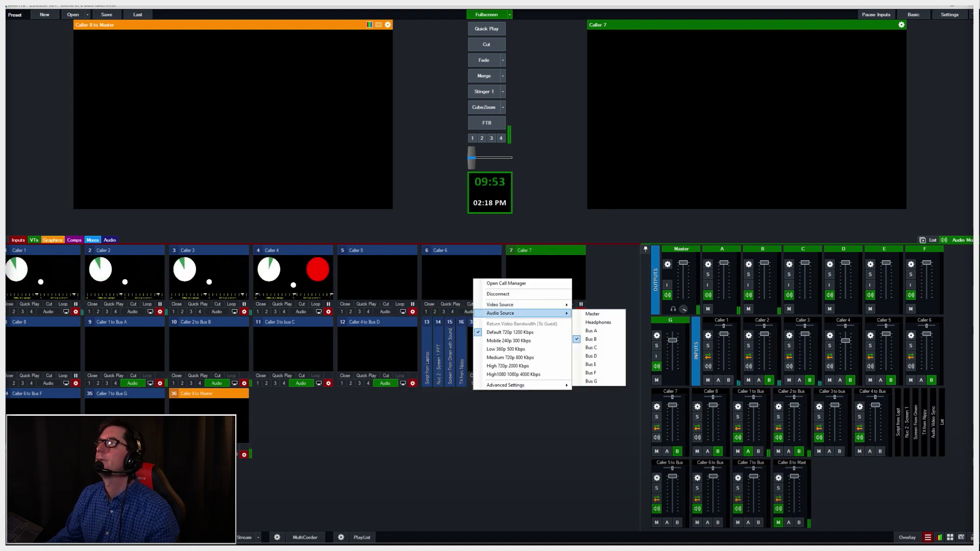
{"action": "left_click", "coordinate": [591, 373]}
{"action": "right_click", "coordinate": [548, 273]}
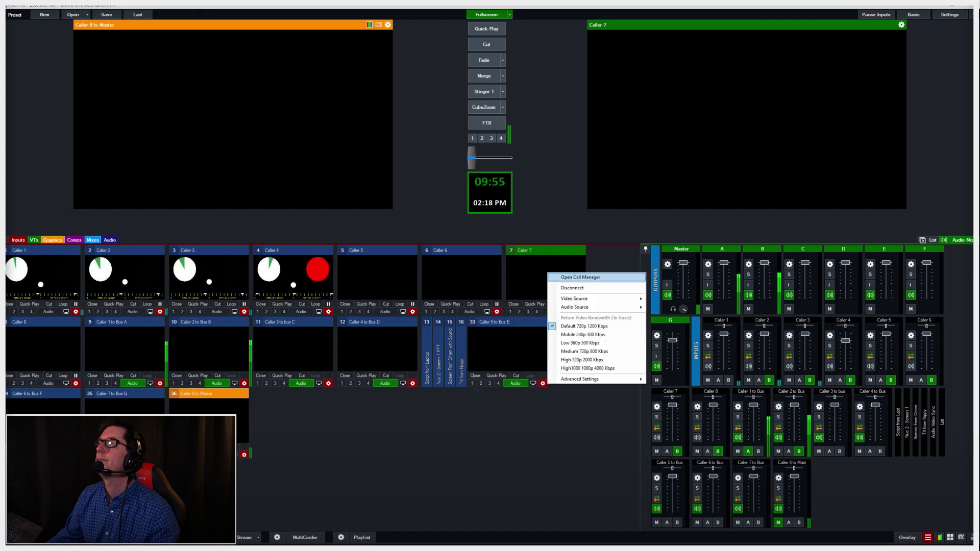
{"action": "mouse_move", "coordinate": [602, 306]}
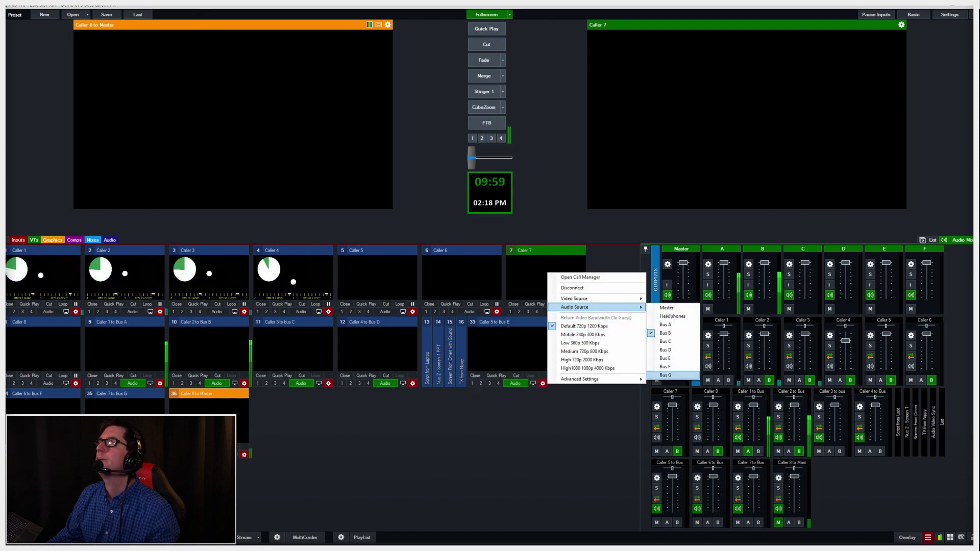
{"action": "left_click", "coordinate": [665, 376]}
Check the return audio source selected for Caller 8
{"action": "right_click", "coordinate": [47, 345]}
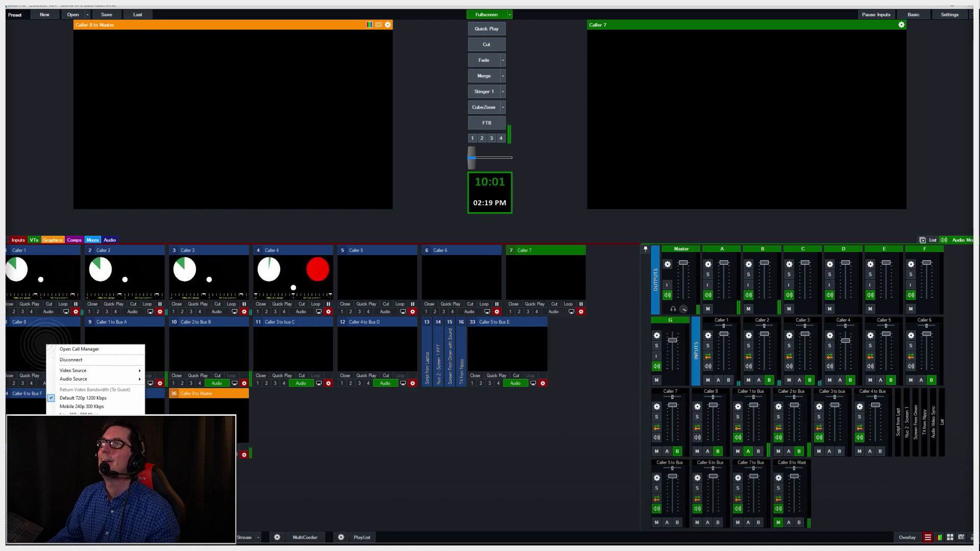
{"action": "mouse_move", "coordinate": [82, 379]}
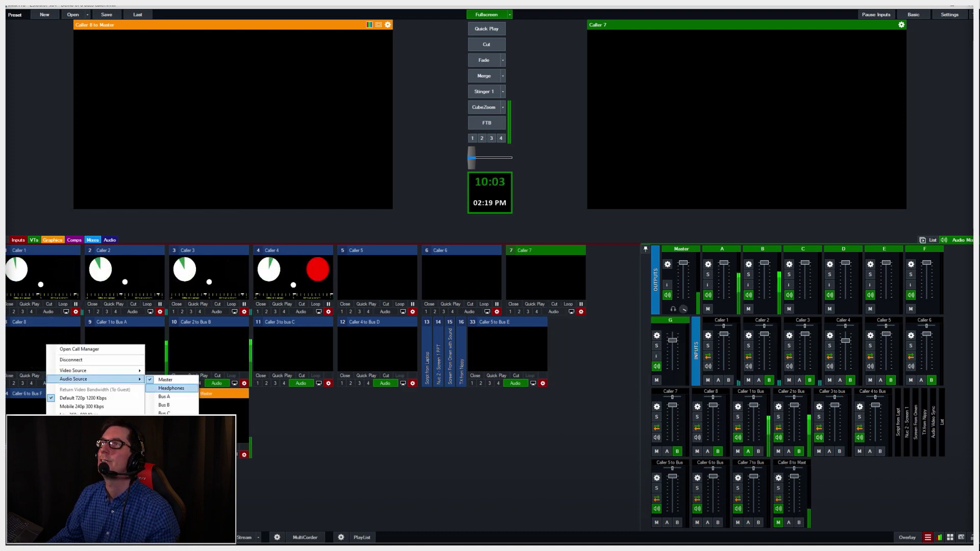
{"action": "key", "text": "Escape"}
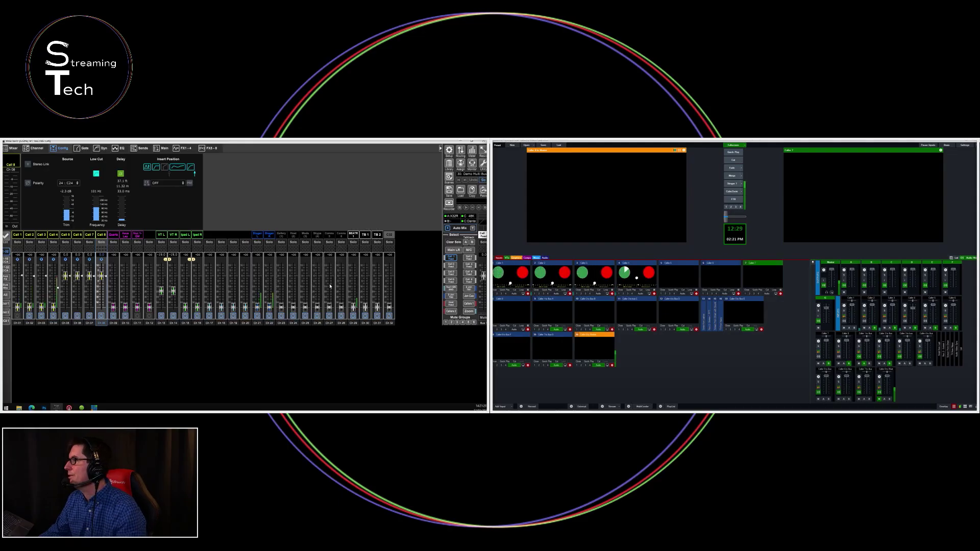
Switch to the M32 mixer software and compare the channel levels of the Call 1 Feed and Main LR mixes
{"action": "left_click", "coordinate": [451, 258]}
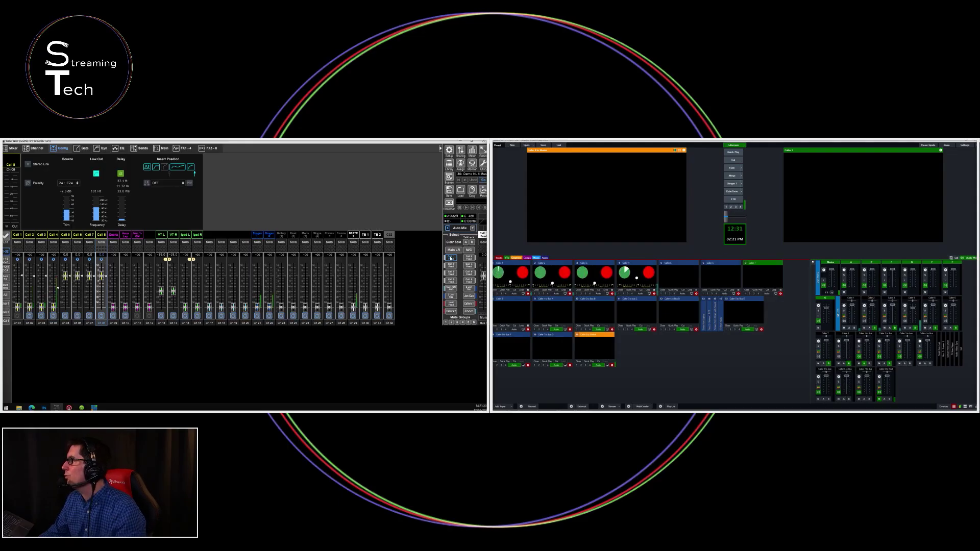
{"action": "left_click", "coordinate": [452, 259]}
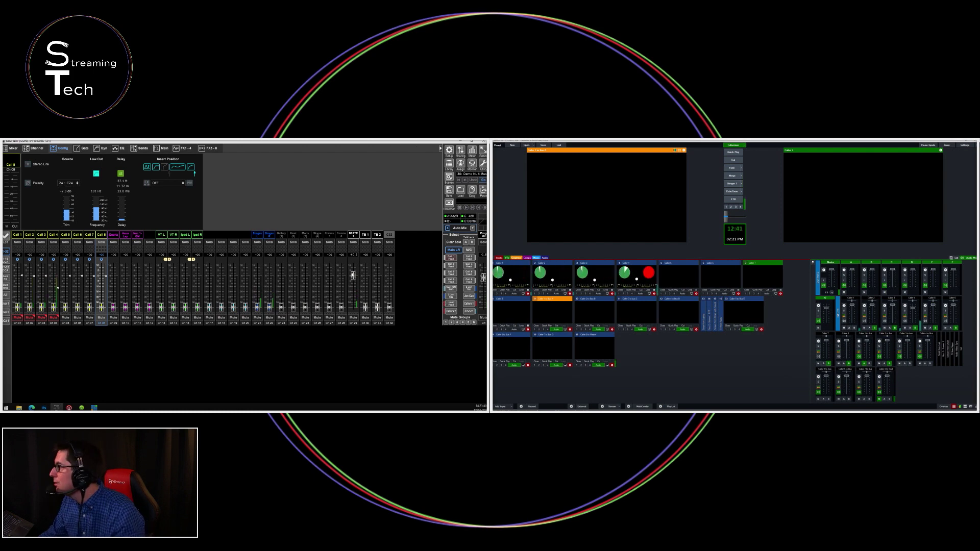
{"action": "left_click", "coordinate": [455, 259]}
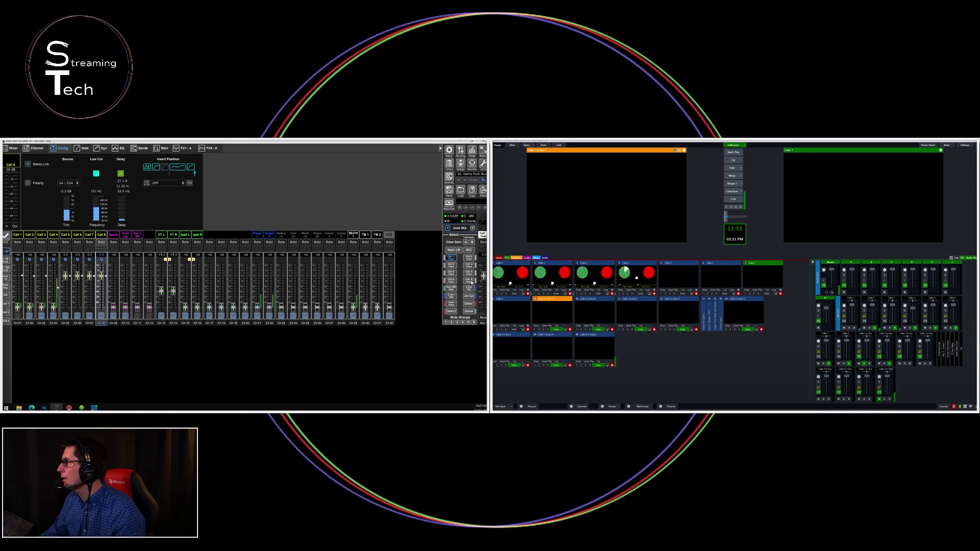
Raise channel 29's send in the Call 8 Feed mix and preview the Caller 8 to Master input in vMix
{"action": "left_click", "coordinate": [471, 280]}
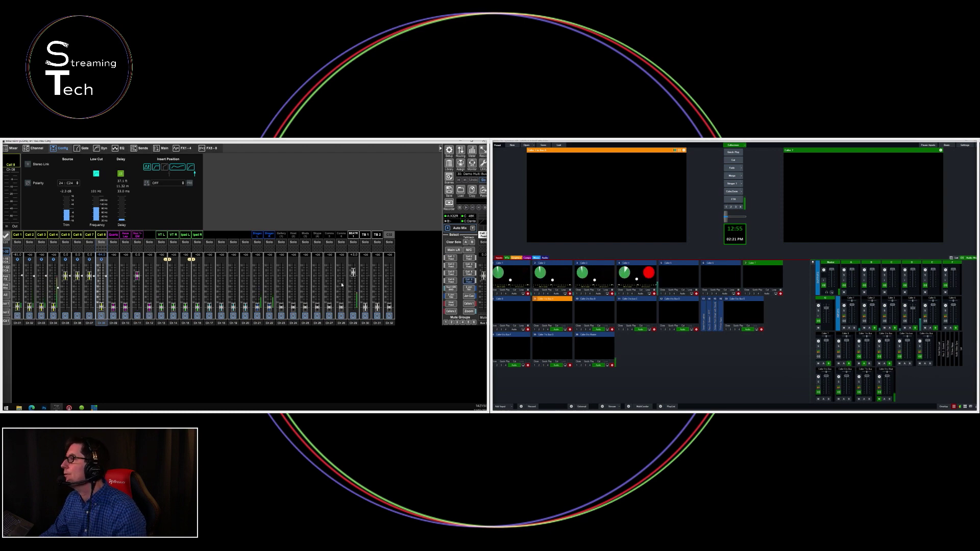
{"action": "left_click_drag", "start_coordinate": [353, 273], "coordinate": [353, 266]}
{"action": "left_click", "coordinate": [534, 306]}
{"action": "left_click", "coordinate": [587, 335]}
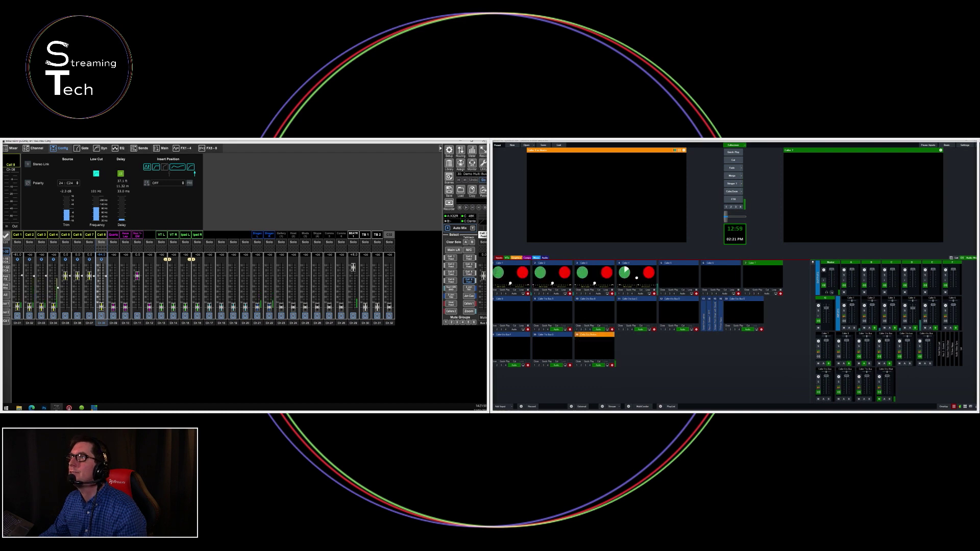
Pull channel 29's send fully down in the Call 8 Feed mix on the M32 mixer and raise it again
{"action": "left_click_drag", "start_coordinate": [352, 267], "coordinate": [344, 343]}
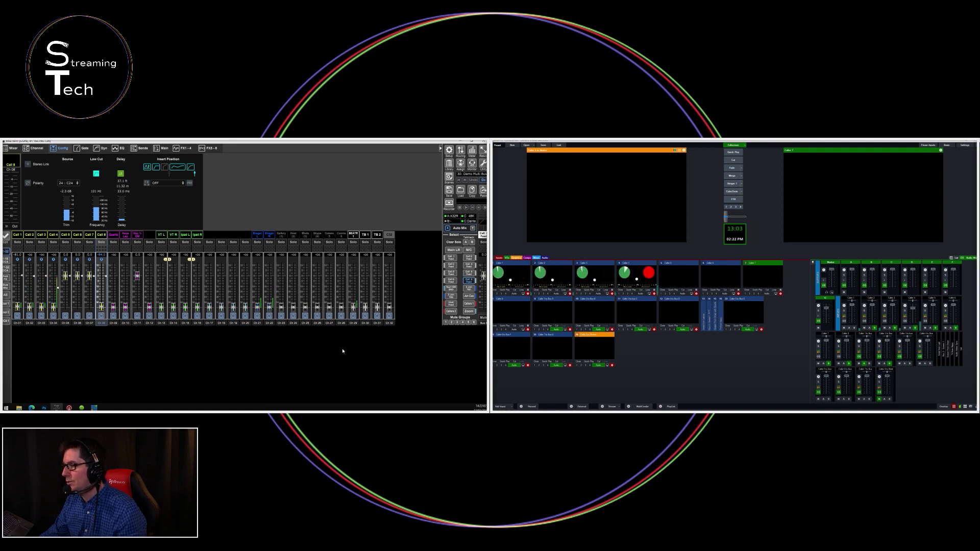
{"action": "left_click_drag", "start_coordinate": [353, 307], "coordinate": [345, 277]}
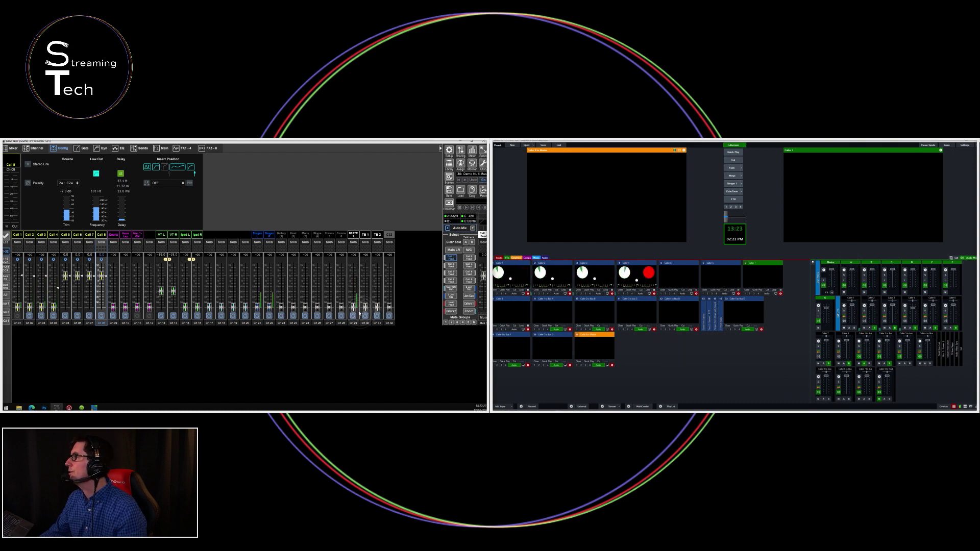
{"action": "mouse_move", "coordinate": [354, 308]}
{"action": "left_mouse_down"}
{"action": "mouse_move", "coordinate": [350, 258]}
{"action": "mouse_move", "coordinate": [352, 308]}
{"action": "left_mouse_up"}
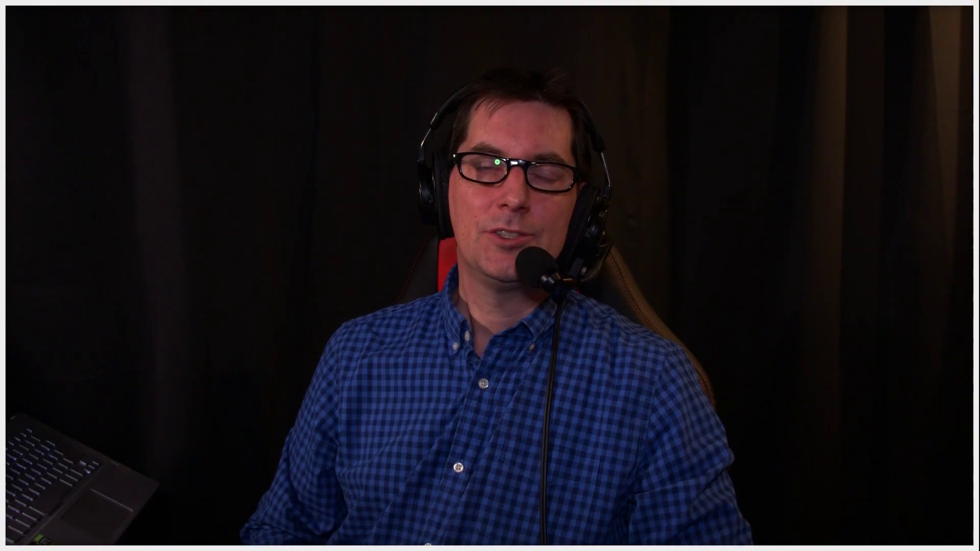